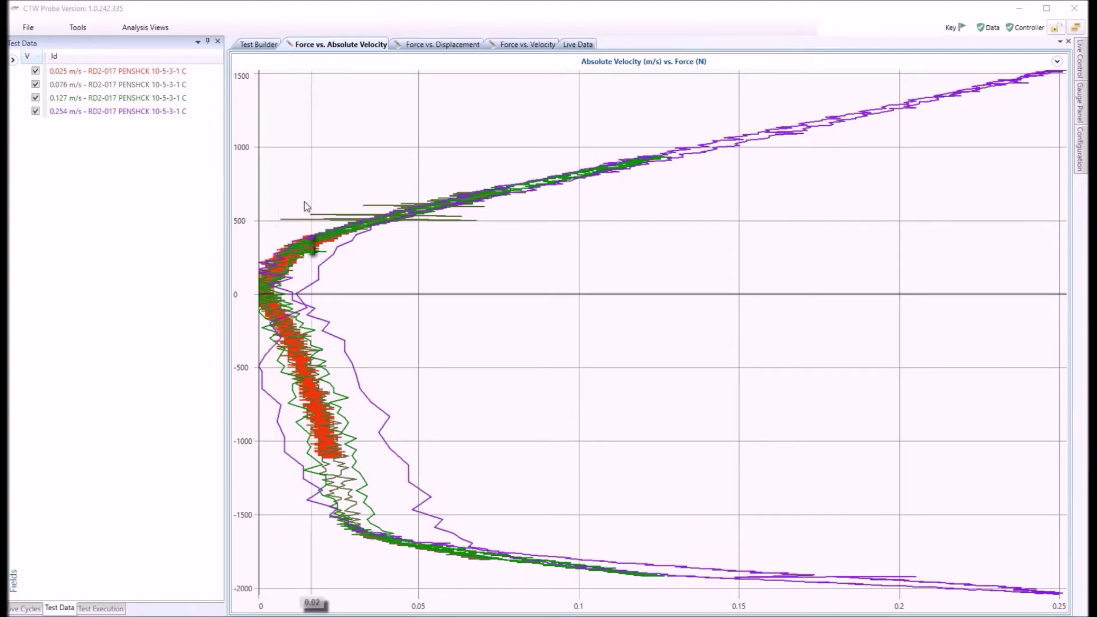
Step: View the Force vs. Displacement plot and return to the Force vs. Absolute Velocity plot to inspect its traces
left_click(438, 46)
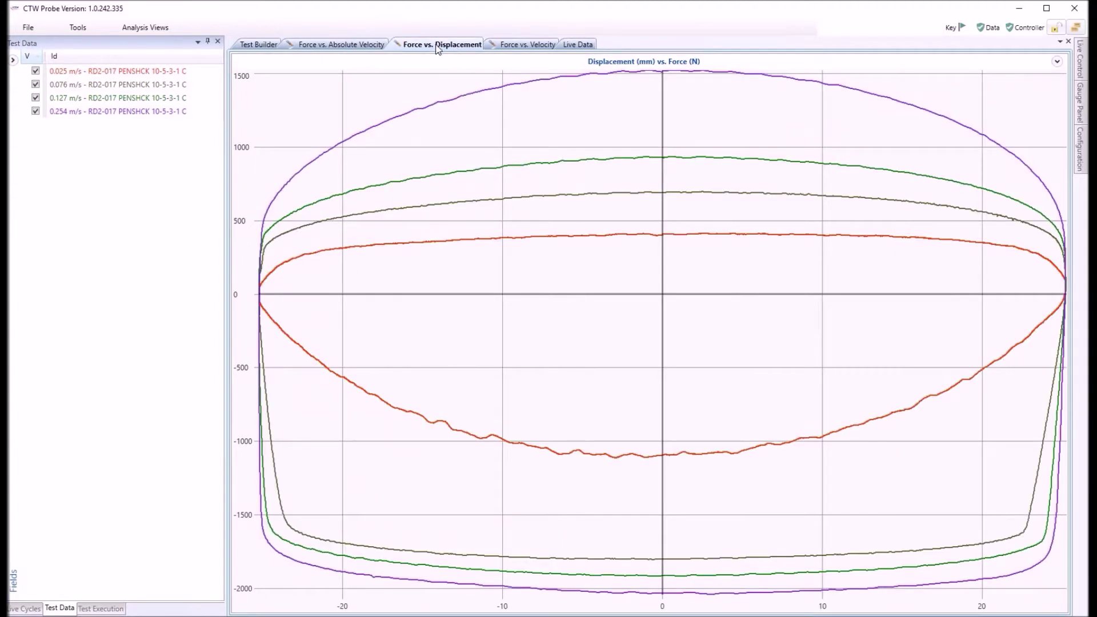
left_click(336, 47)
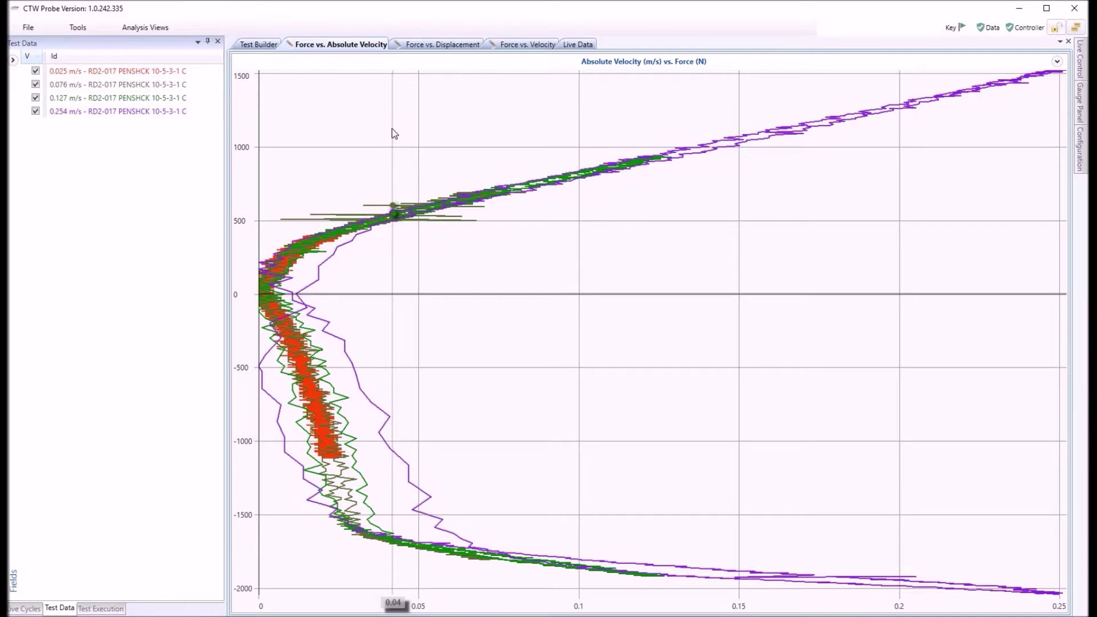
mouse_move(394, 133)
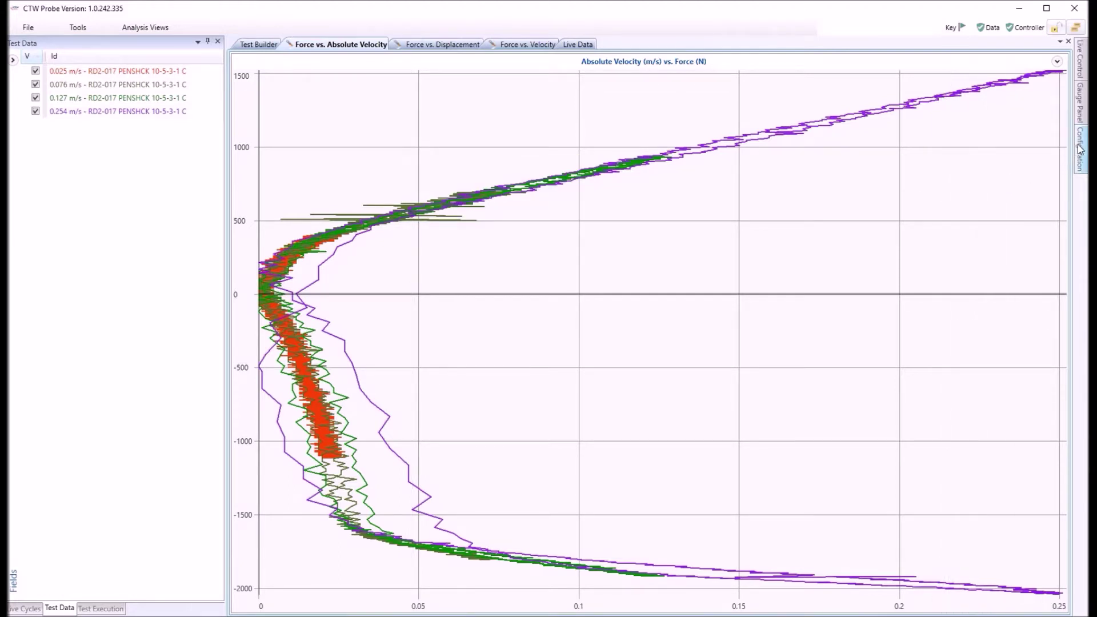
Step: Add four rows to the velocity calculation's Filter Parameter table in the Default configuration
mouse_move(1081, 149)
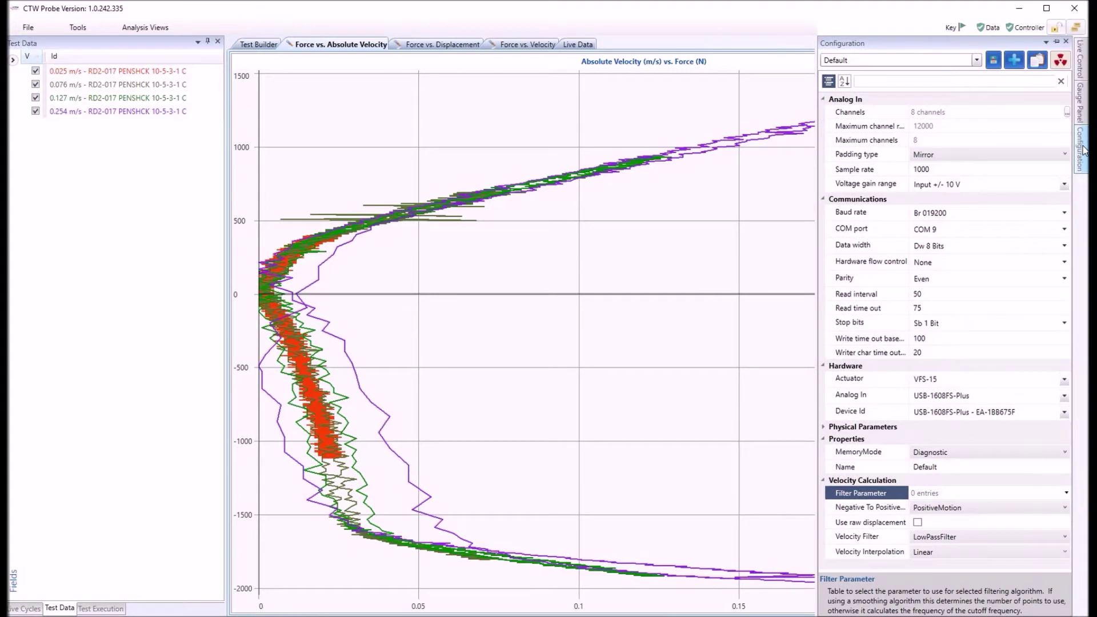
left_click(1046, 42)
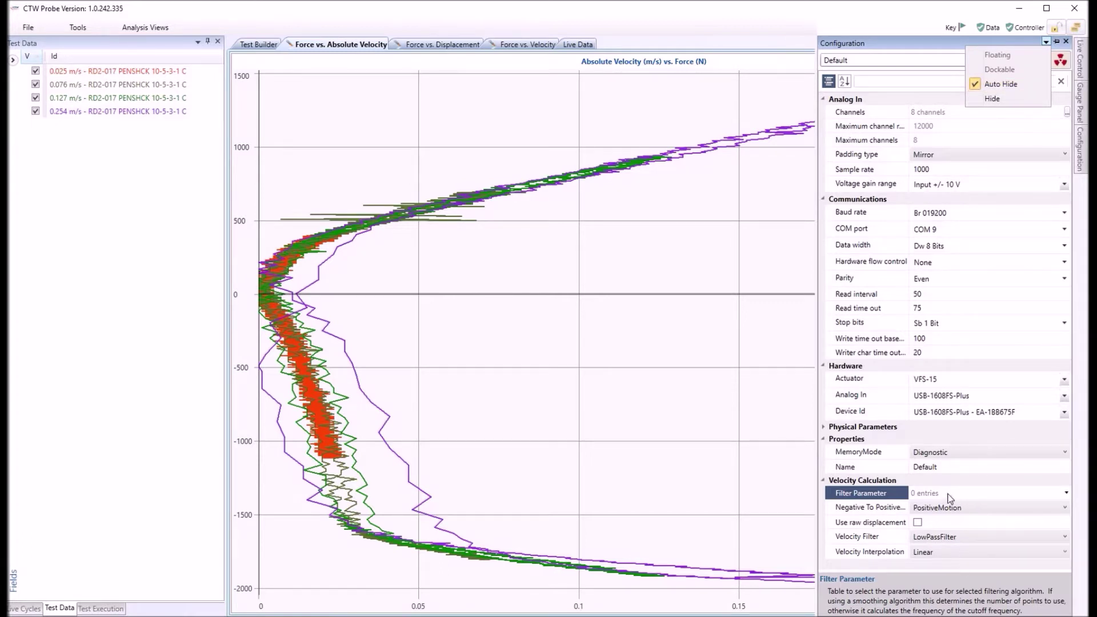
left_click(1066, 493)
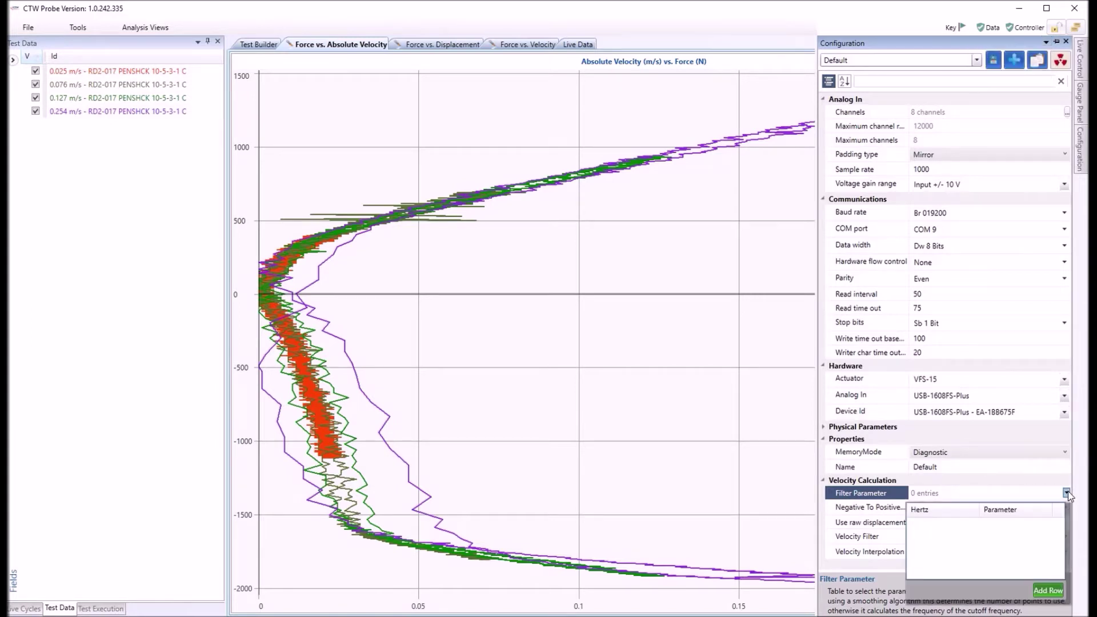
left_click(1048, 591)
left_click(1049, 592)
left_click(1048, 591)
left_click(1049, 591)
Step: Set the first filter row to 0.1 Hz with a parameter of 10
left_click(963, 525)
left_click(963, 524)
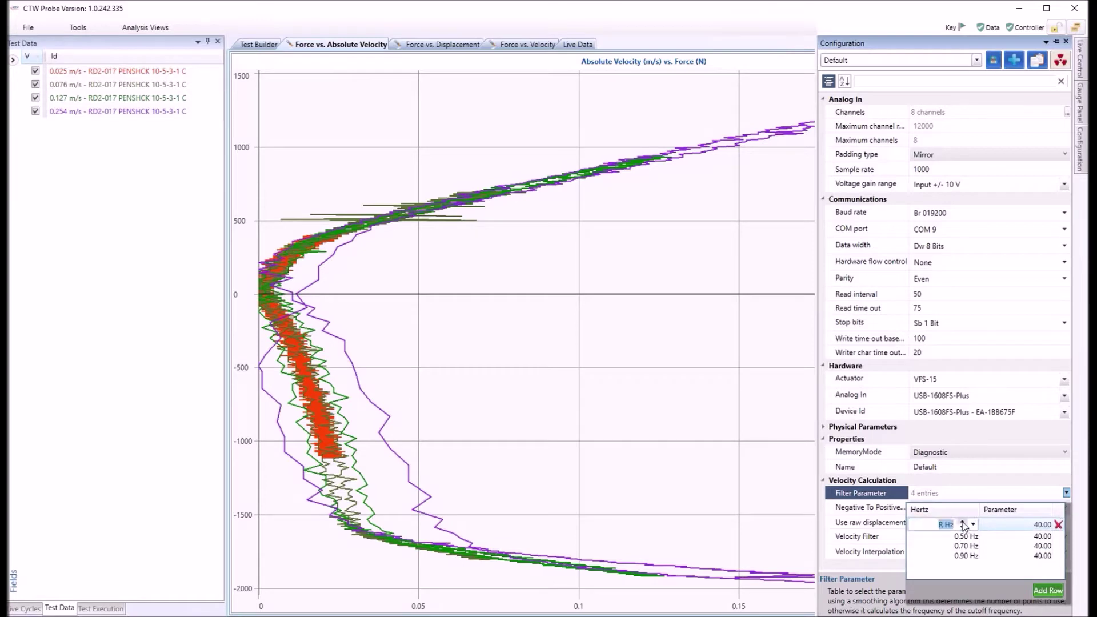
key("BackSpace")
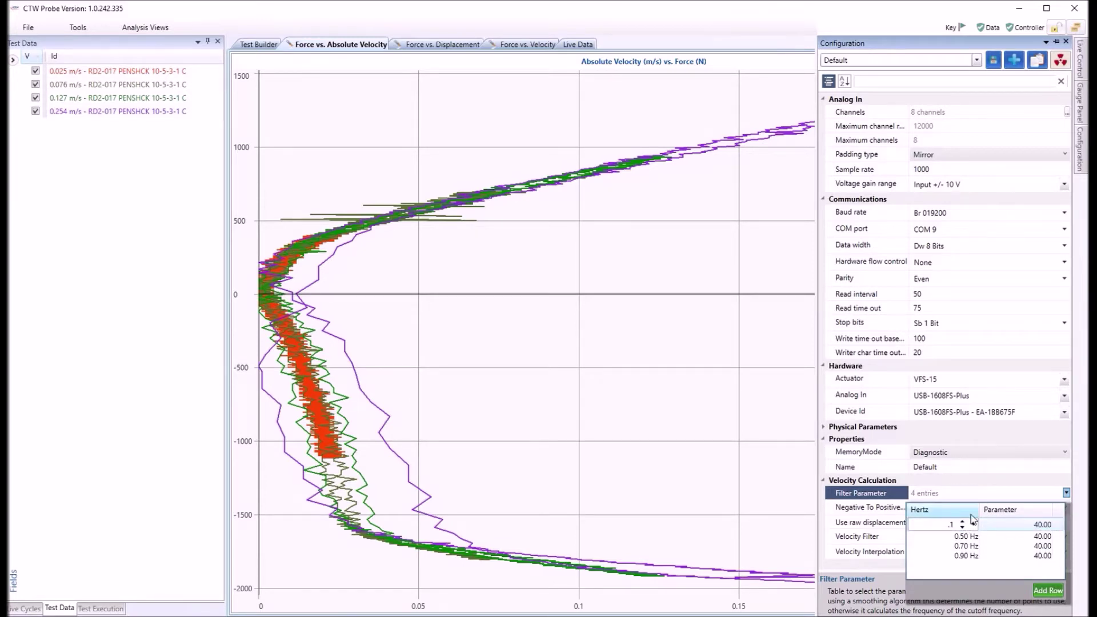
type(".1")
left_click(1023, 524)
left_click(1022, 524)
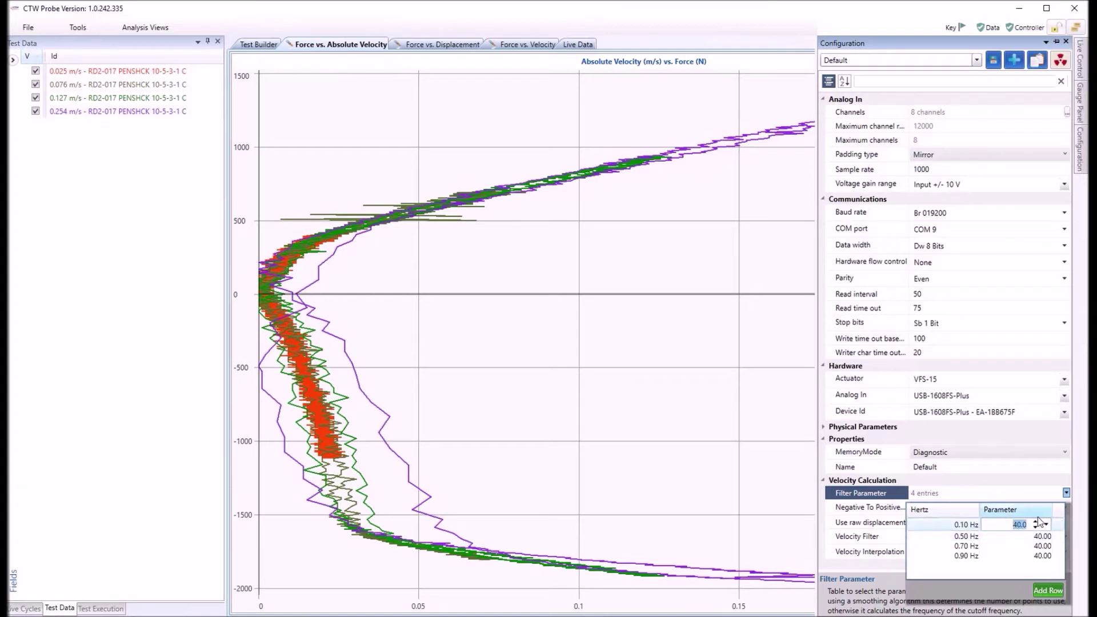
type("10")
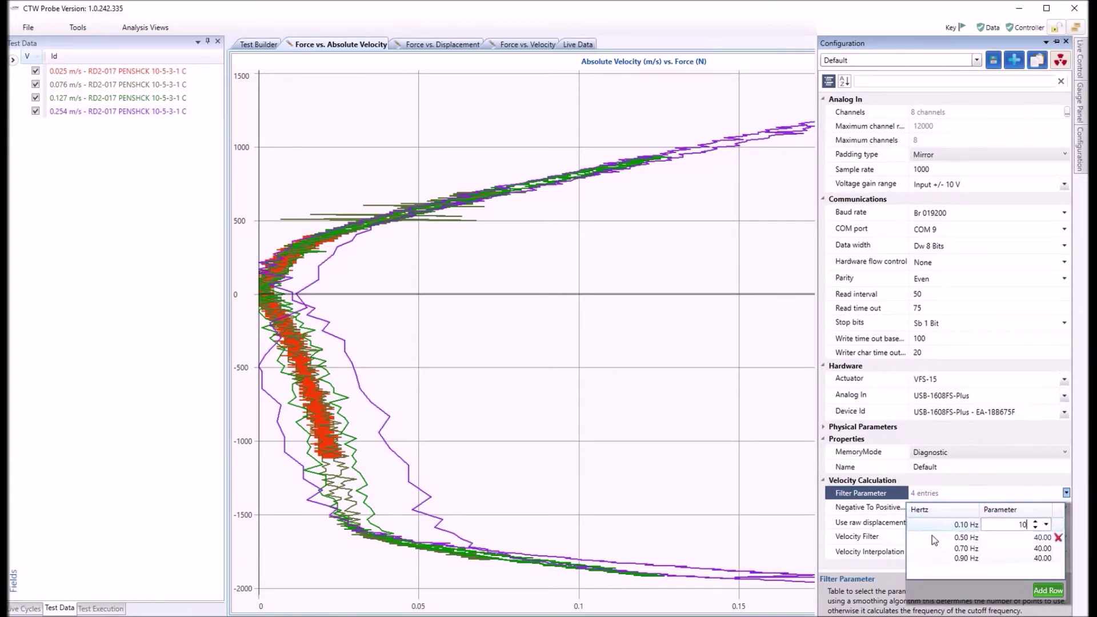
Step: Set the second filter row's frequency to 0.7 Hz, keeping its default parameter
left_click(934, 539)
left_click(937, 534)
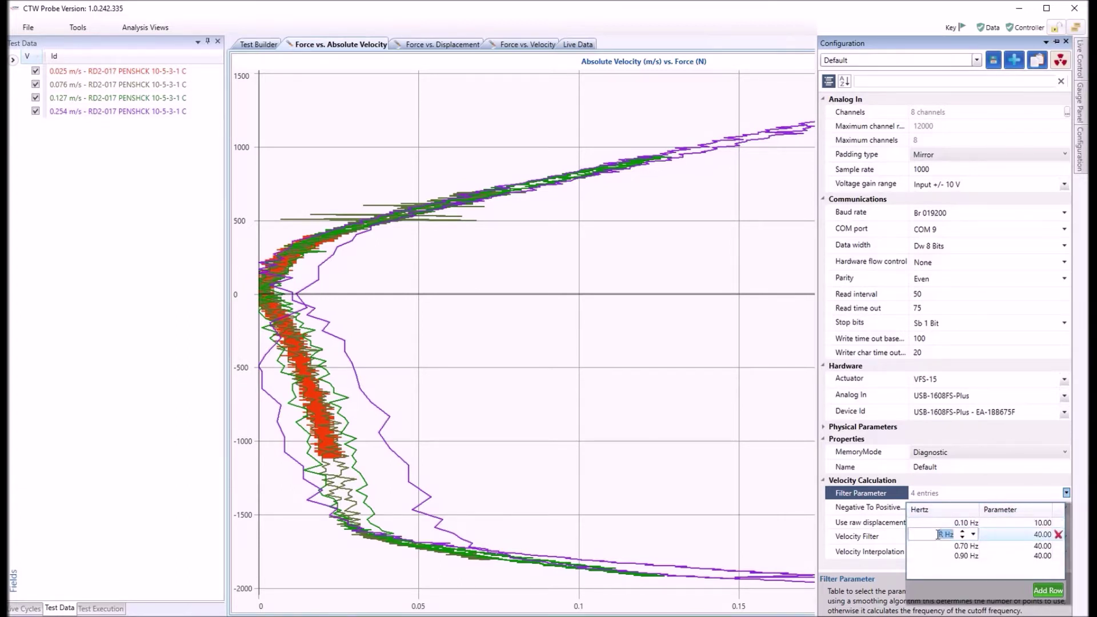
key("BackSpace")
type(".7")
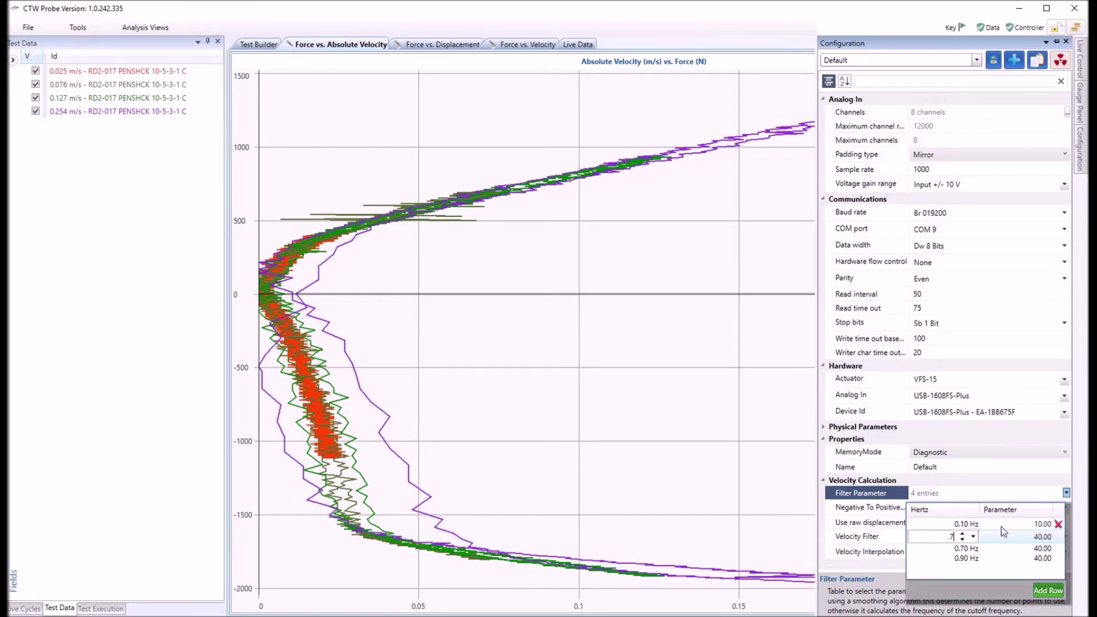
left_click(1020, 535)
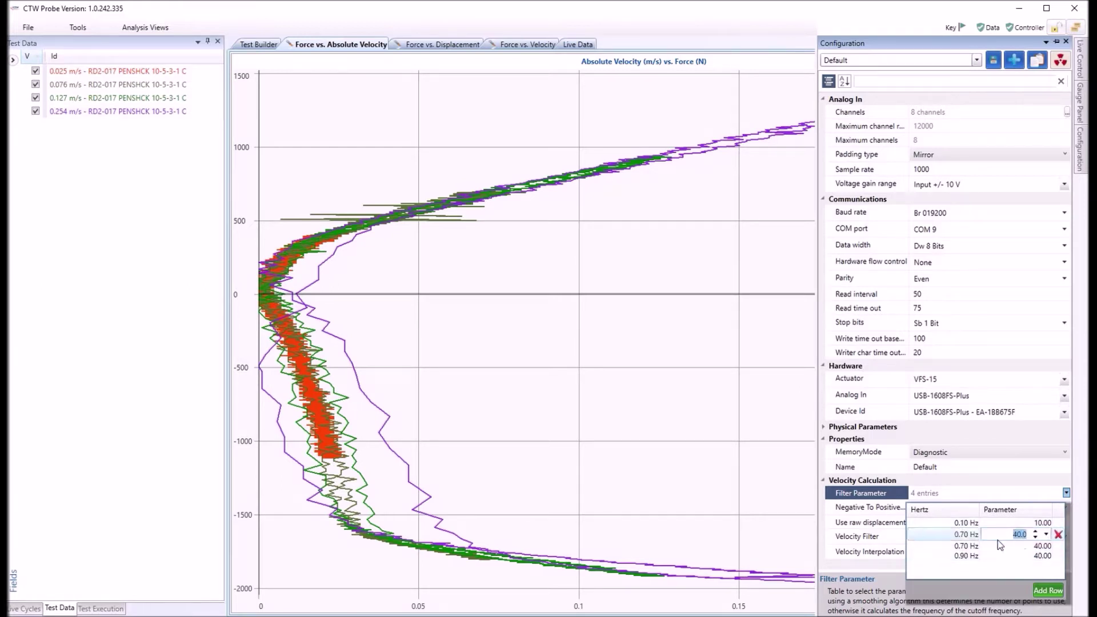
Step: Set the third filter row to 1.6 Hz with a parameter of 60
left_click(952, 546)
left_click(953, 547)
type("1.6")
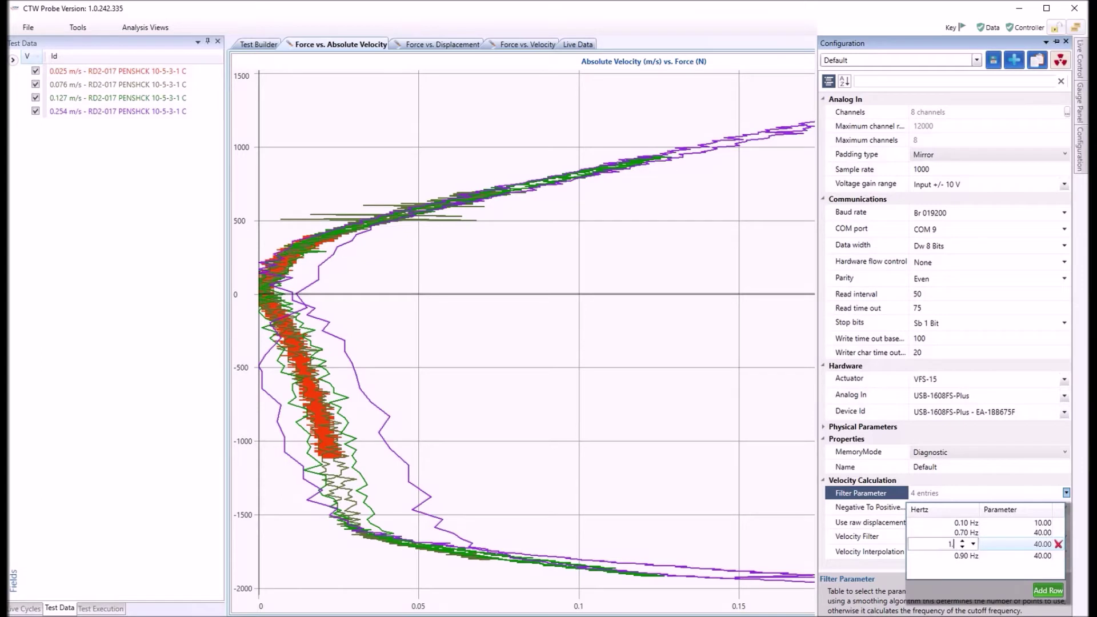
left_click(1028, 545)
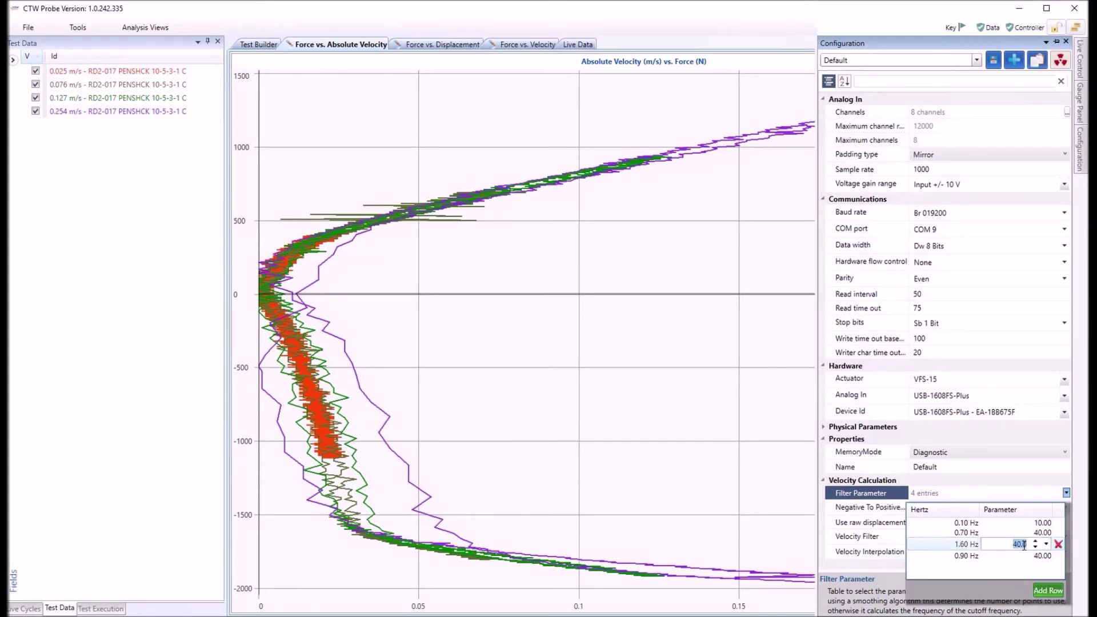
type("60")
Step: Set the fourth filter row to 5 Hz with a parameter of 60 and close the filter table
left_click(940, 556)
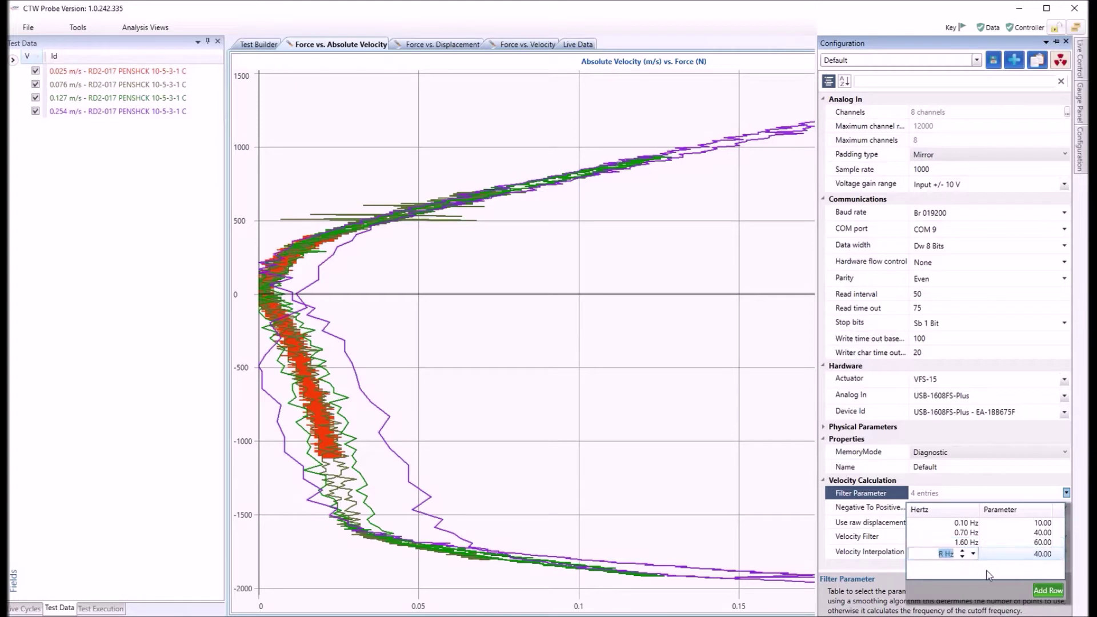
type("5")
left_click(1025, 554)
type("60")
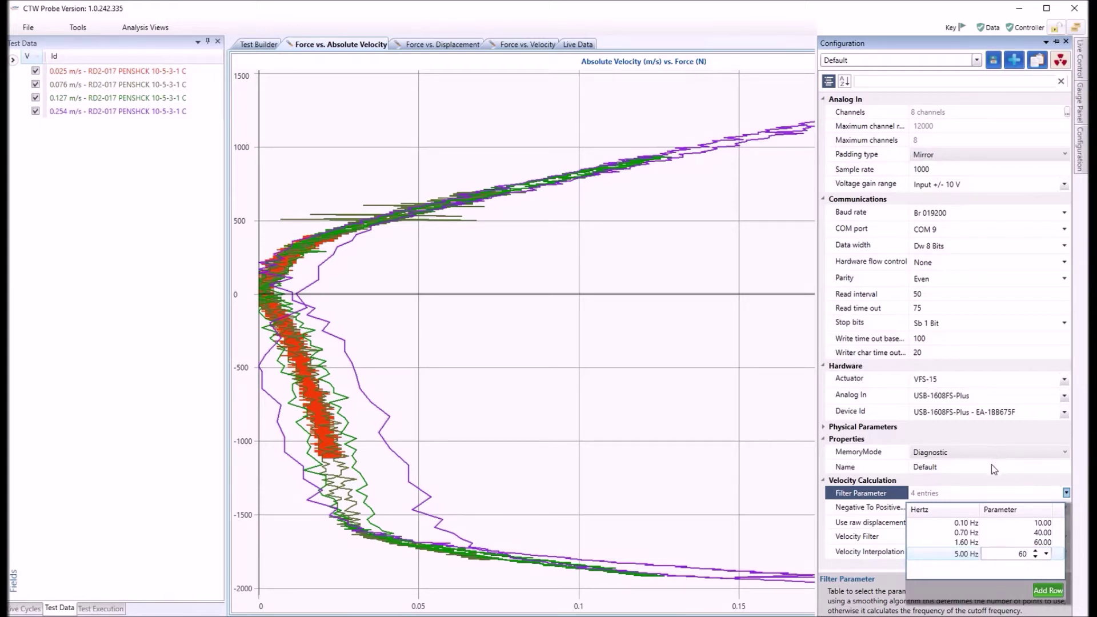
left_click(992, 466)
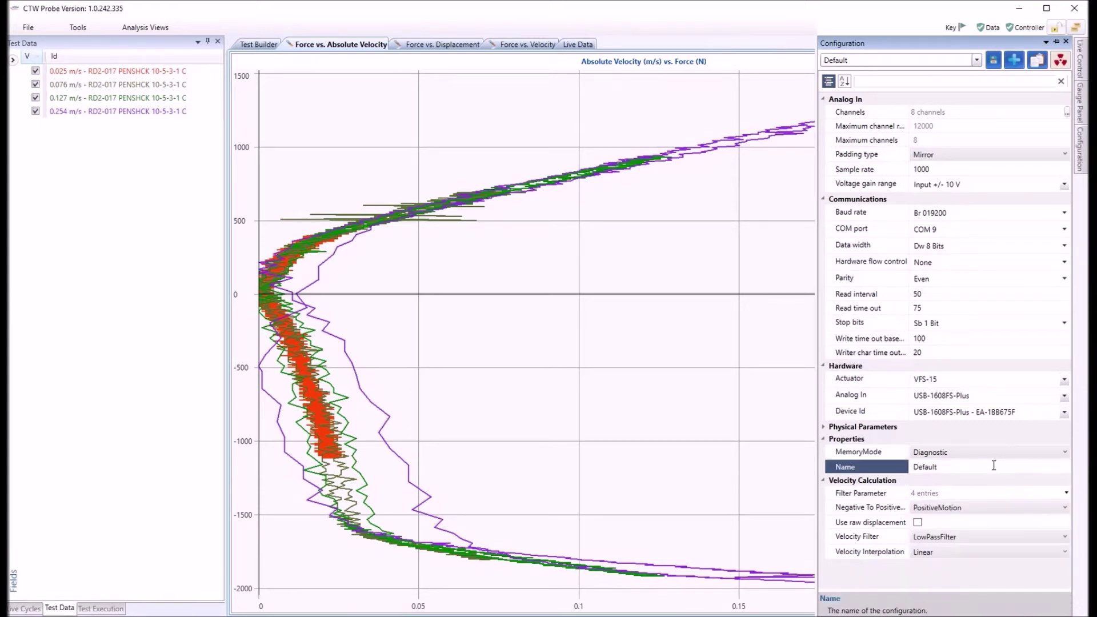
Step: Choose LowPassFilter as the velocity filter and Linear as the velocity interpolation
left_click(1065, 537)
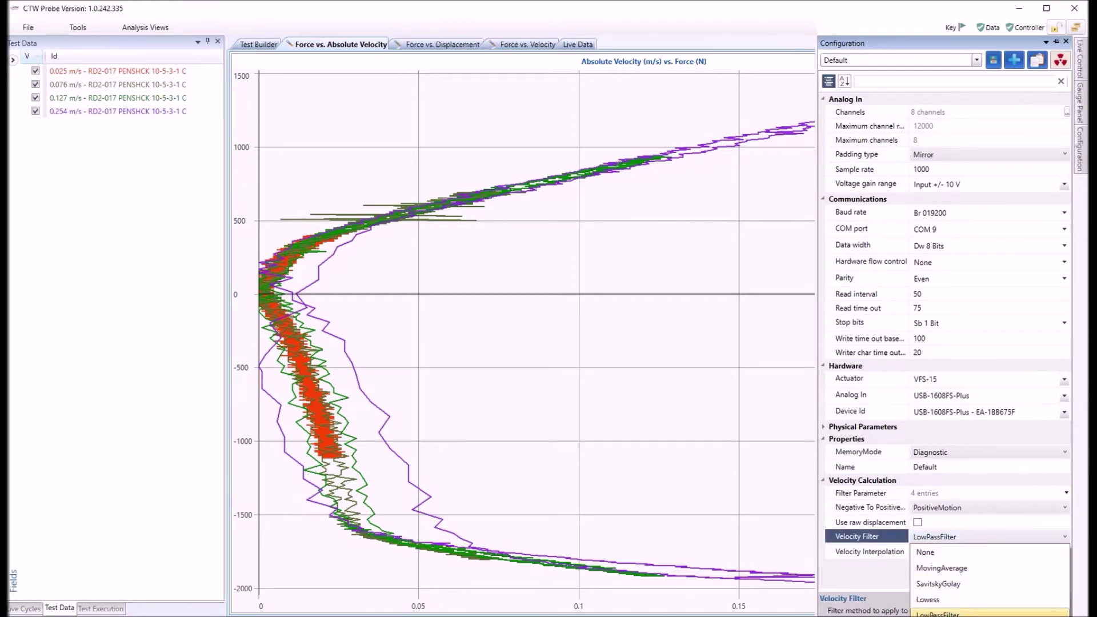
left_click(937, 613)
left_click(939, 557)
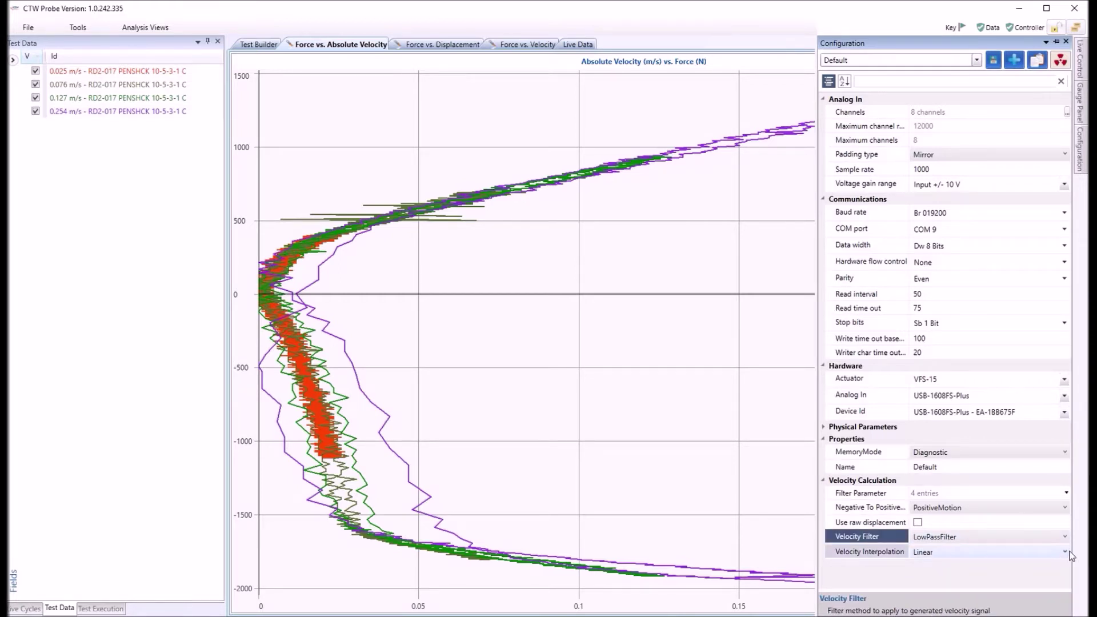
left_click(1064, 553)
left_click(937, 570)
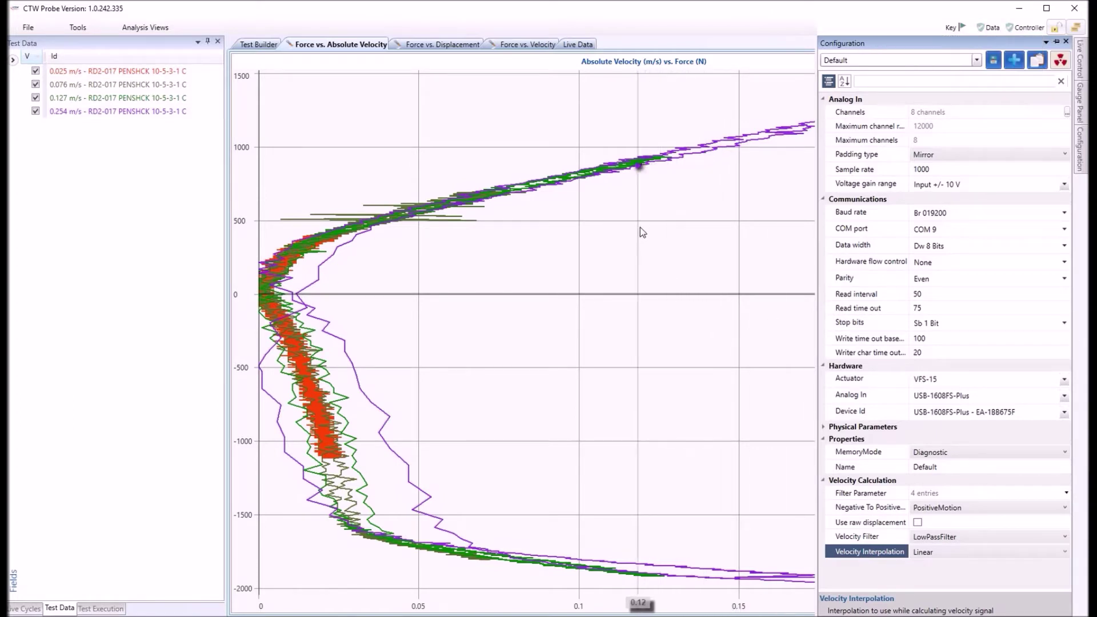
Step: Open the data file RD2-017 PENSHCK 10-5-3-1 C - Copy.dctw from the TTemp - CTW only folder alongside the loaded tests
mouse_move(641, 228)
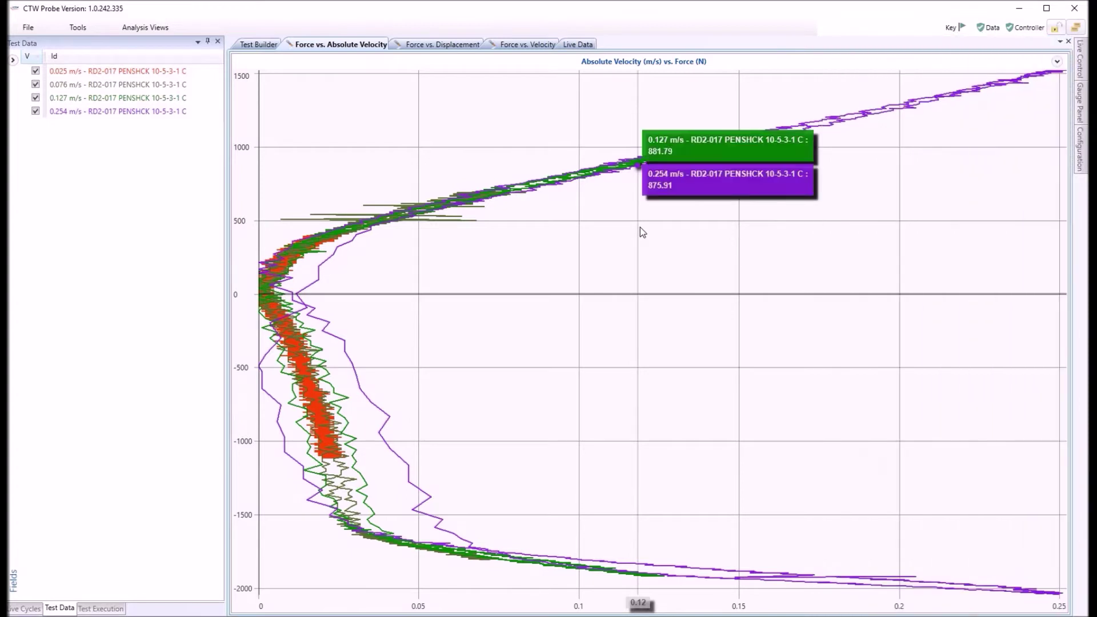
left_click(26, 28)
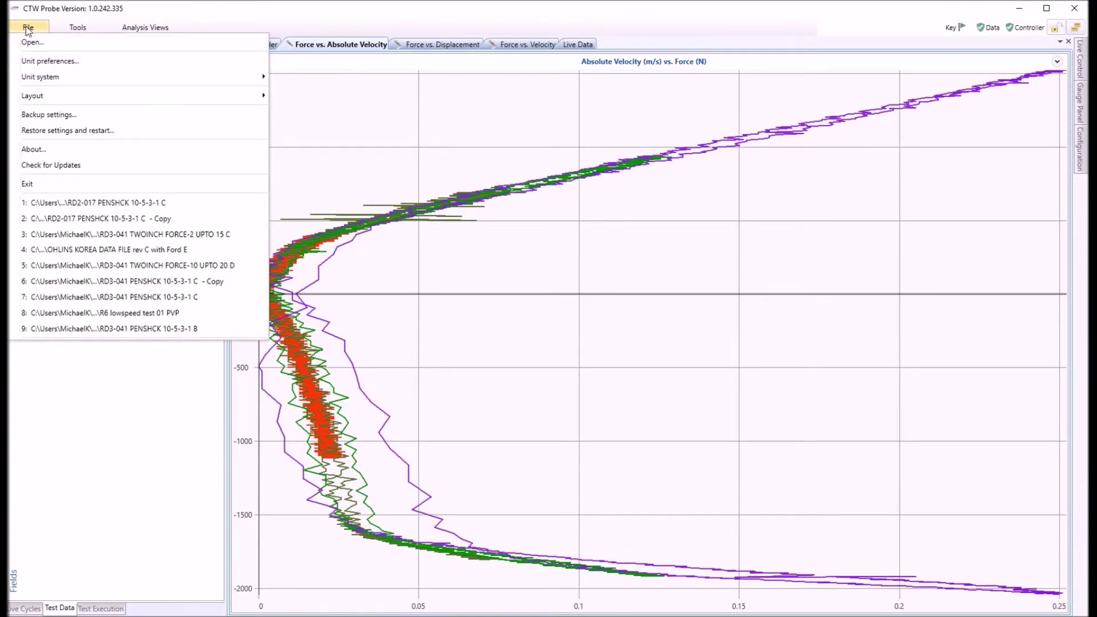
left_click(37, 40)
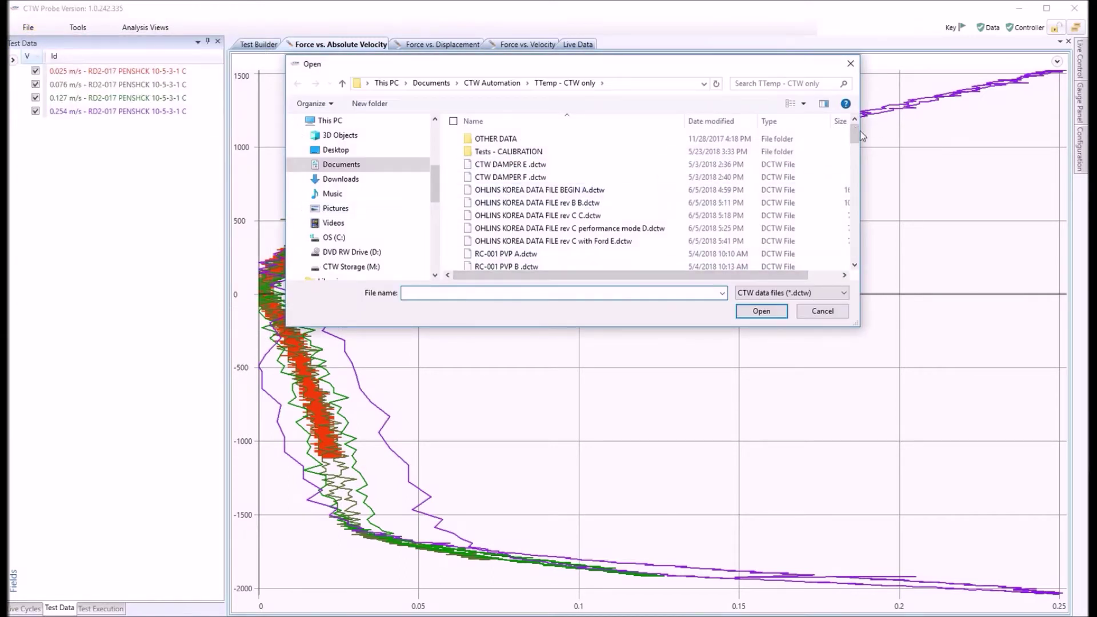
left_click_drag(856, 135, 856, 159)
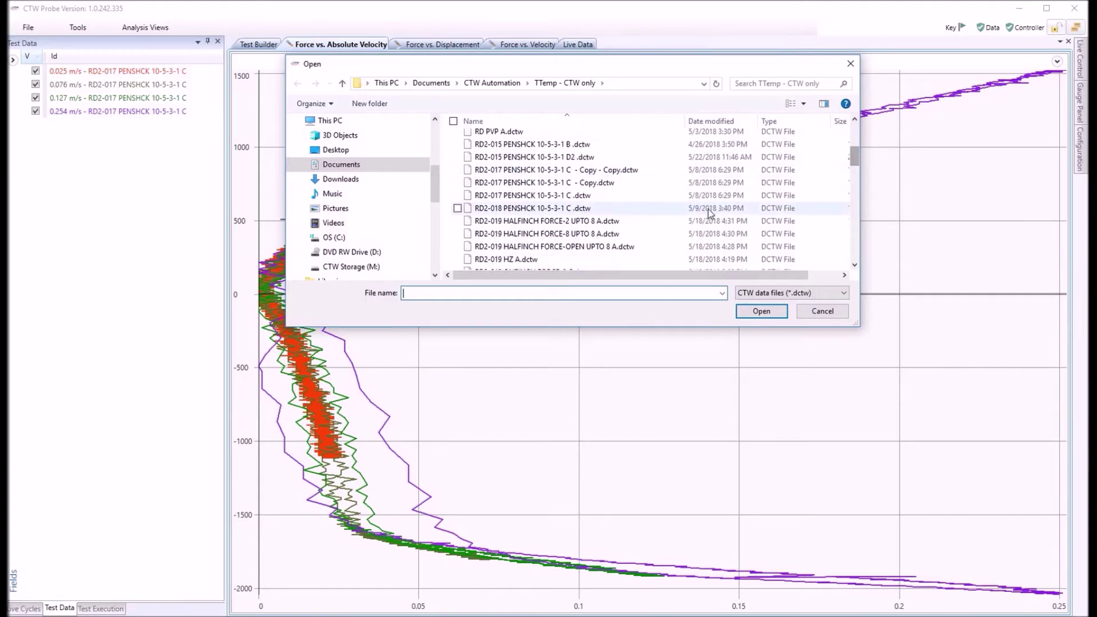
left_click(594, 182)
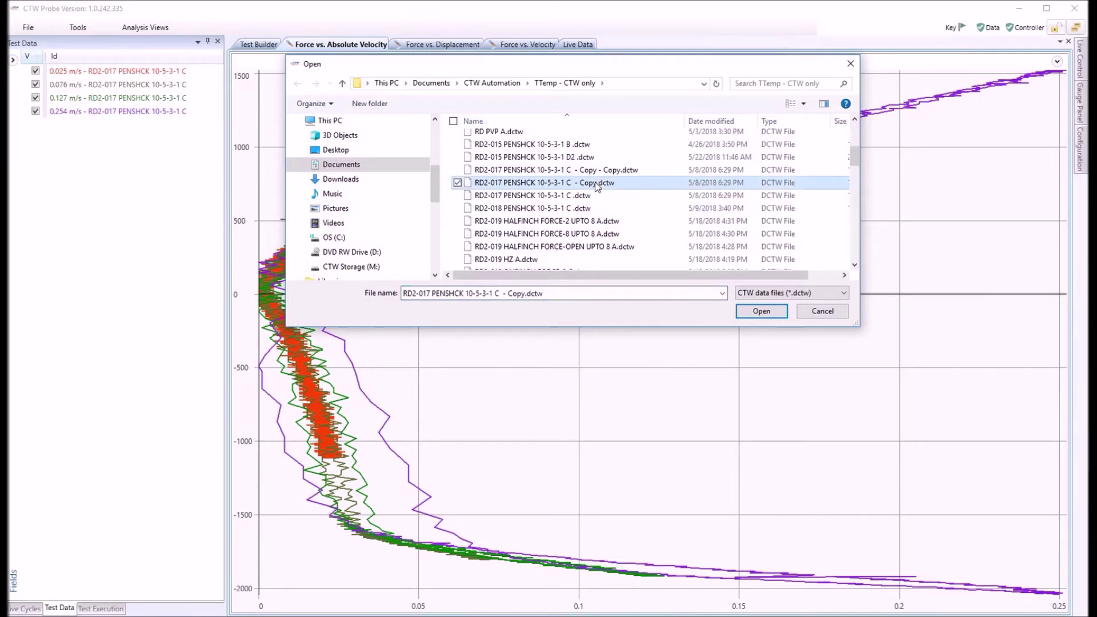
left_click(762, 311)
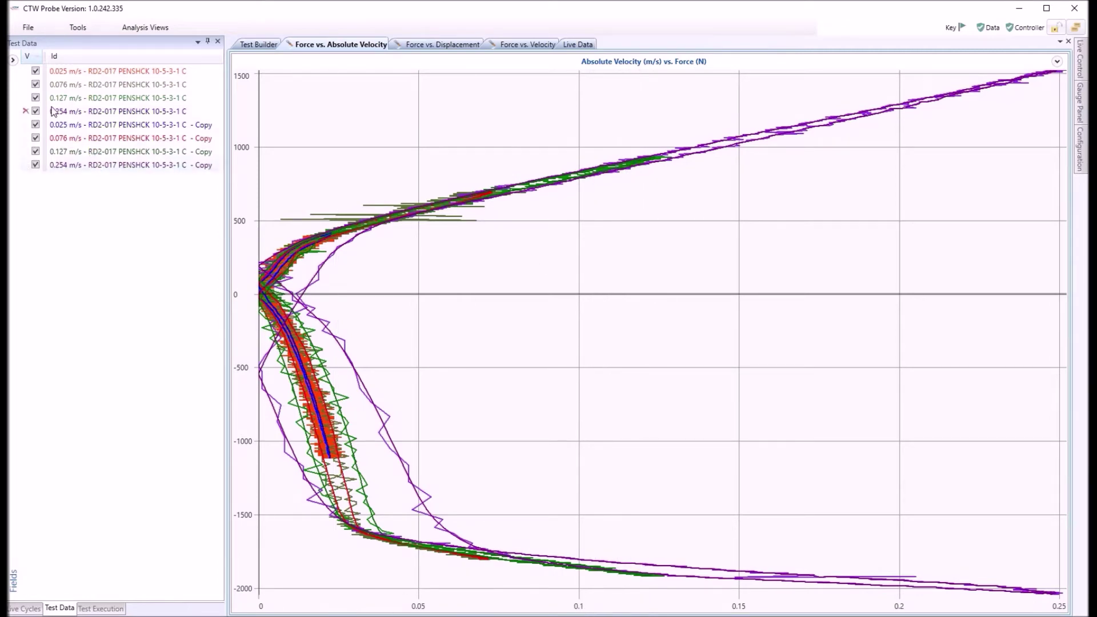
Step: Hide all traces except the 0.254 m/s runs of the original and Copy files
left_click(36, 71)
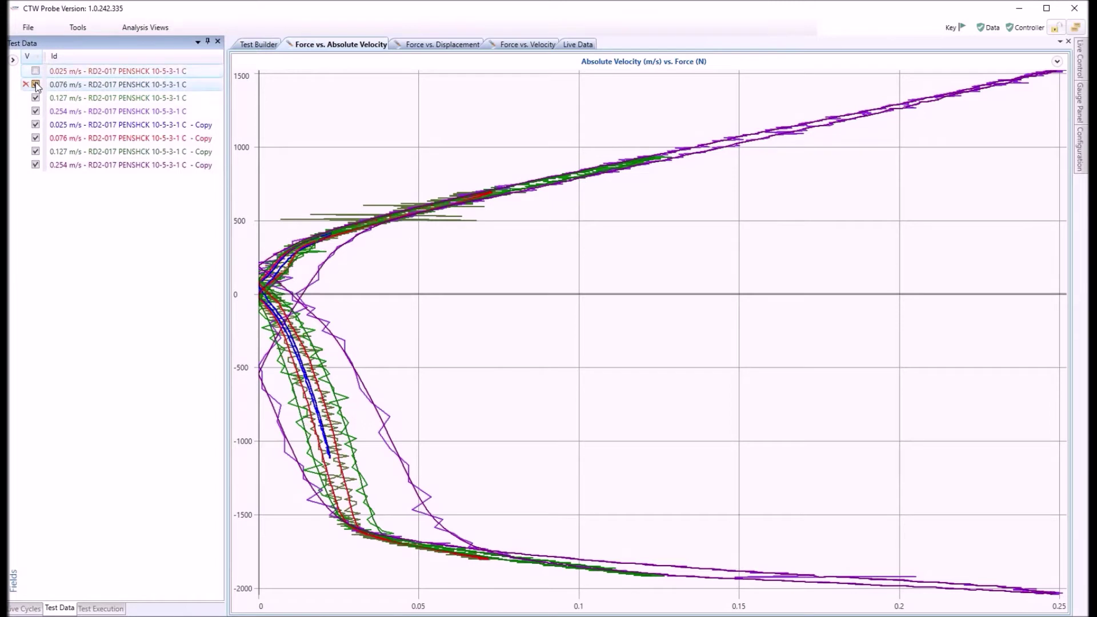
left_click(35, 84)
left_click(35, 98)
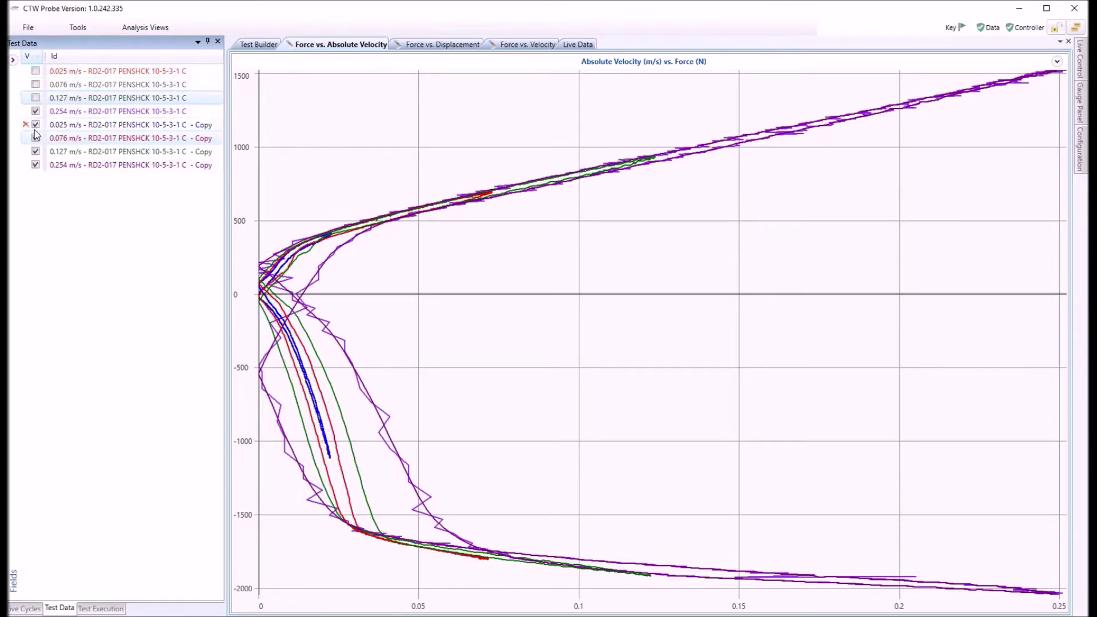
left_click(35, 138)
left_click(35, 152)
left_click(36, 164)
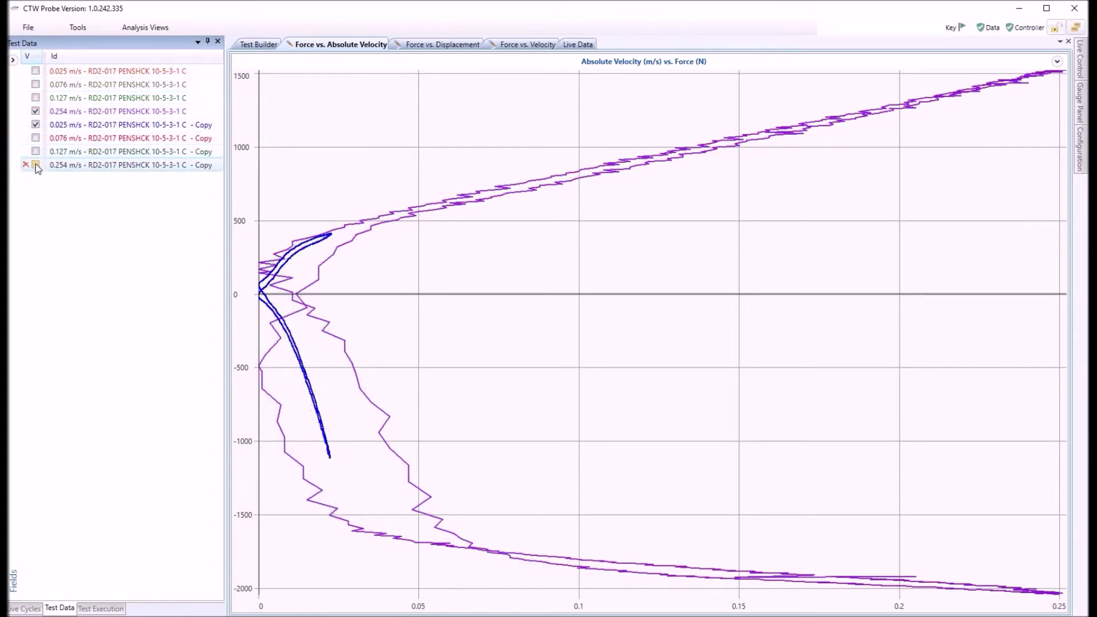
left_click(35, 164)
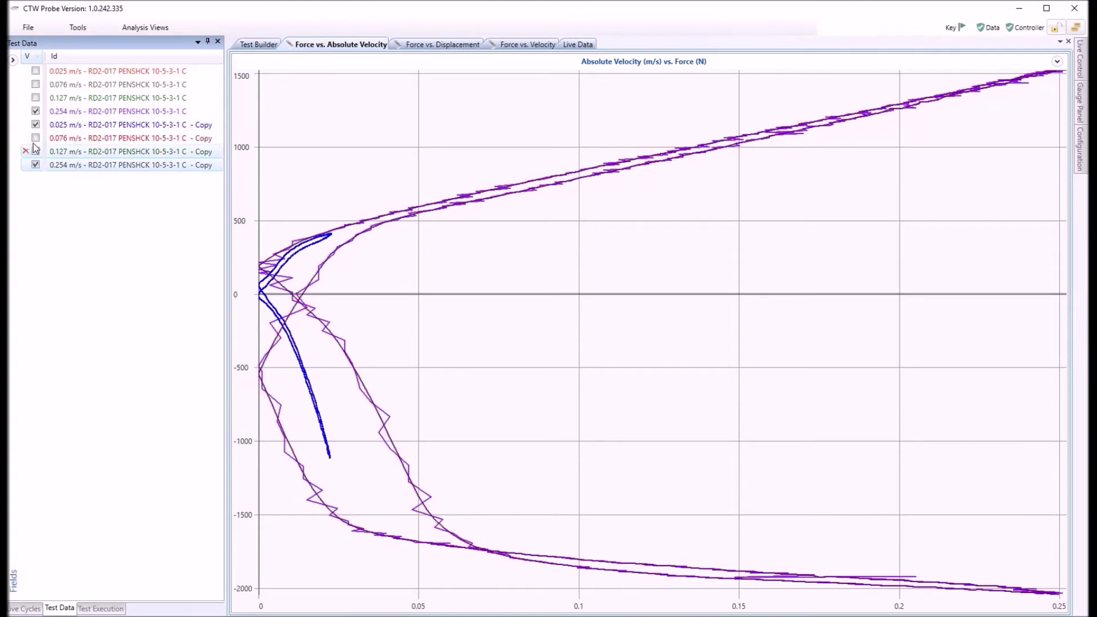
left_click(35, 124)
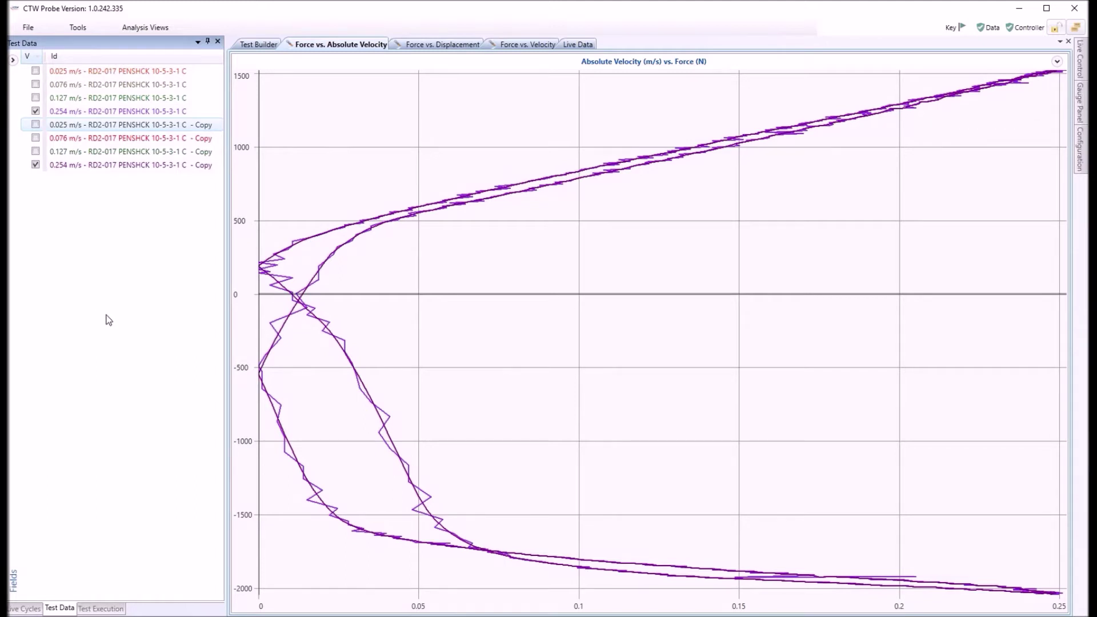
Step: Compare the two 0.254 m/s curves by hiding and restoring the original trace, and hide the Copy trace
left_click(36, 111)
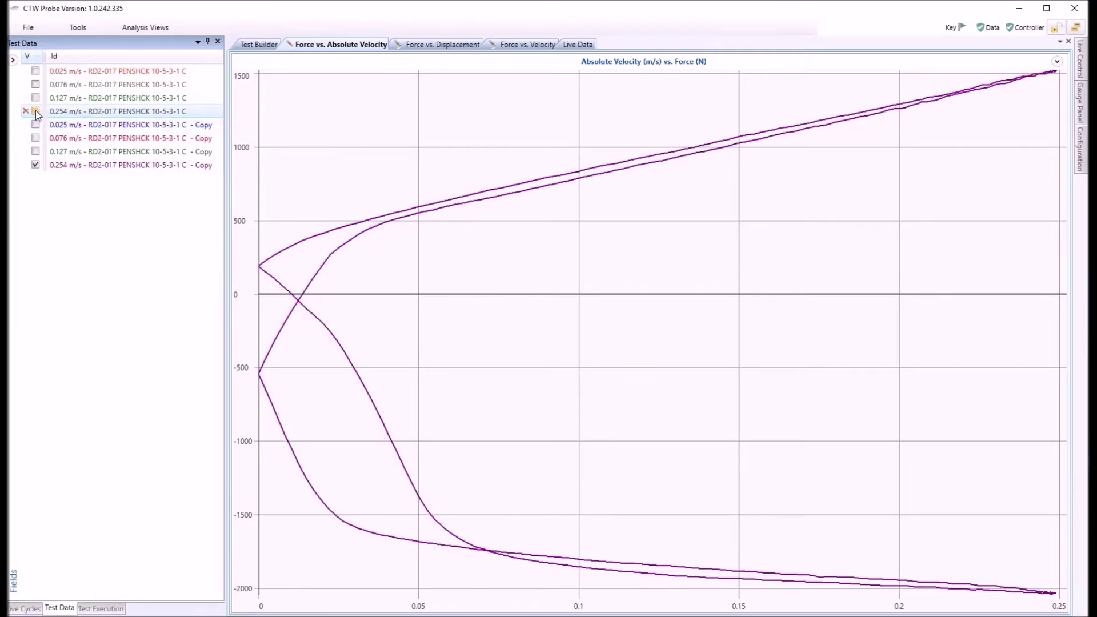
left_click(36, 111)
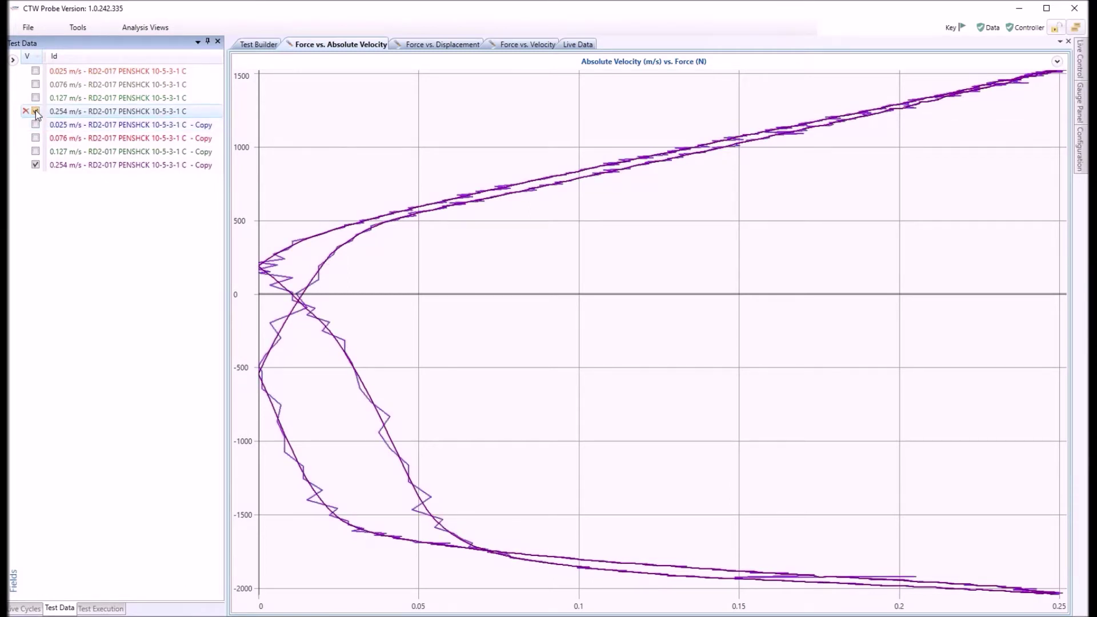
left_click(35, 164)
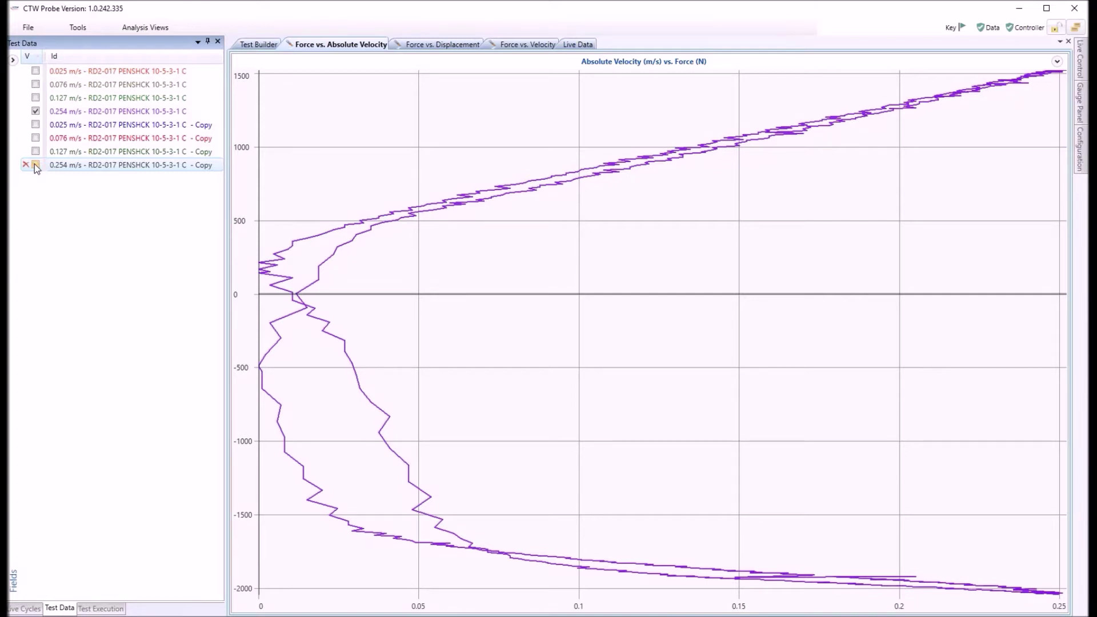
Step: Overlay the 0.254 m/s Copy trace on the original, and switch the plot to only the original and Copy 0.076 m/s traces
left_click(35, 164)
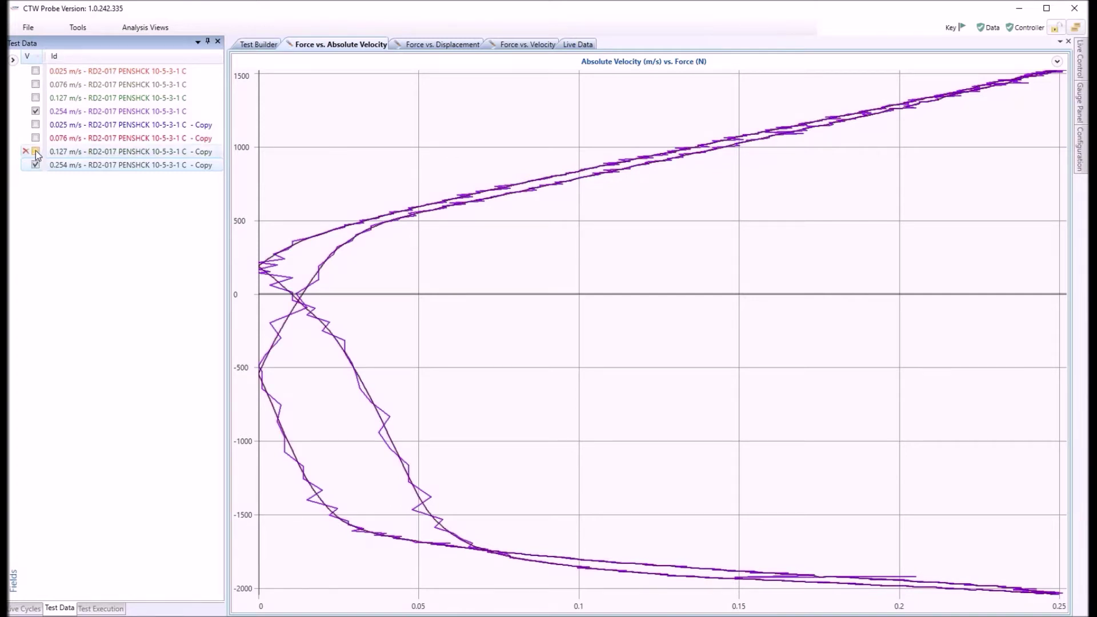
left_click(35, 138)
left_click(36, 164)
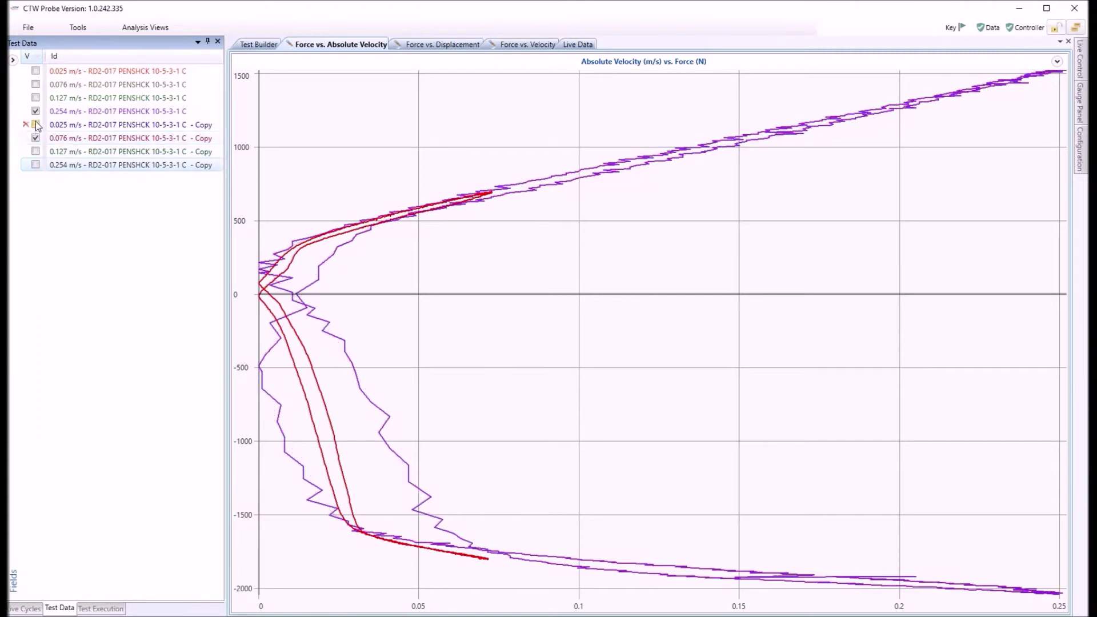
left_click(36, 112)
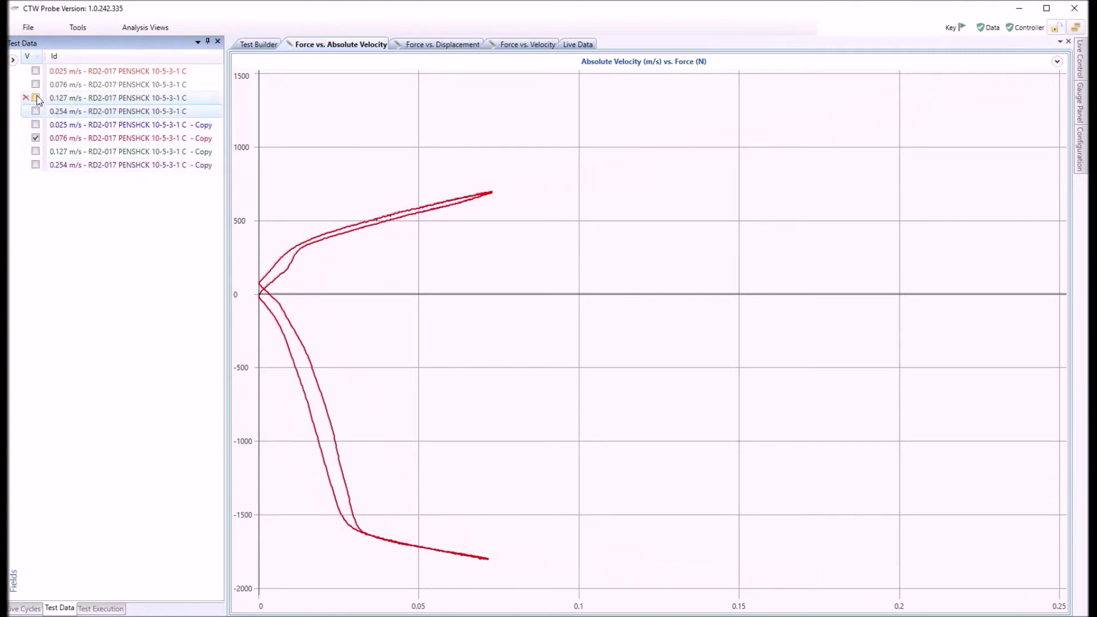
left_click(35, 84)
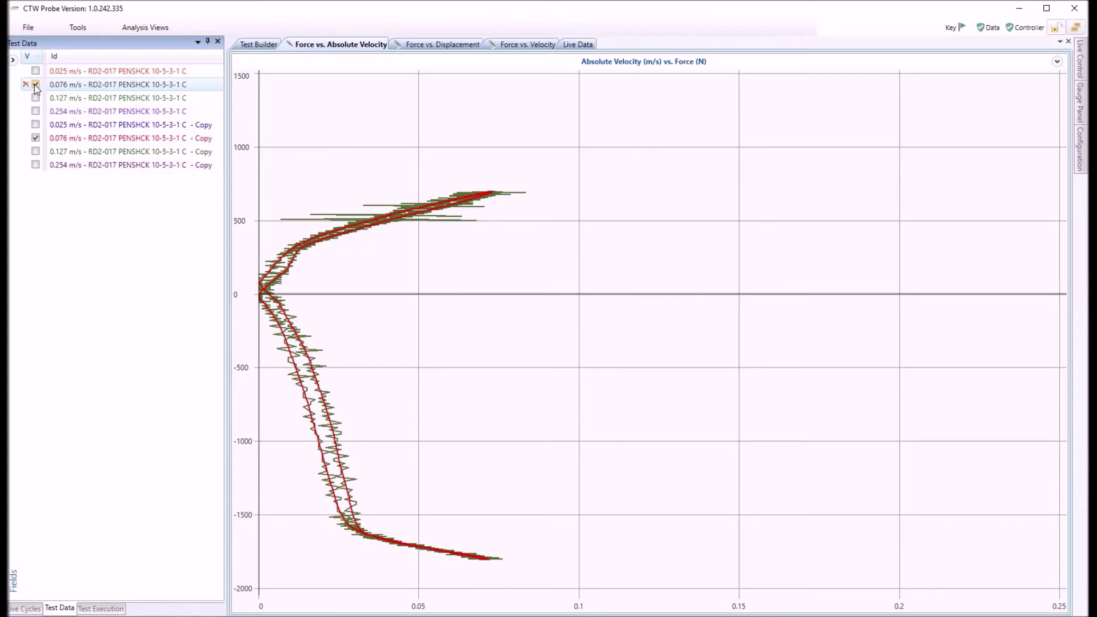
Step: Hide both 0.076 m/s traces and display the 0.254 m/s runs of the Copy and original files
left_click(35, 84)
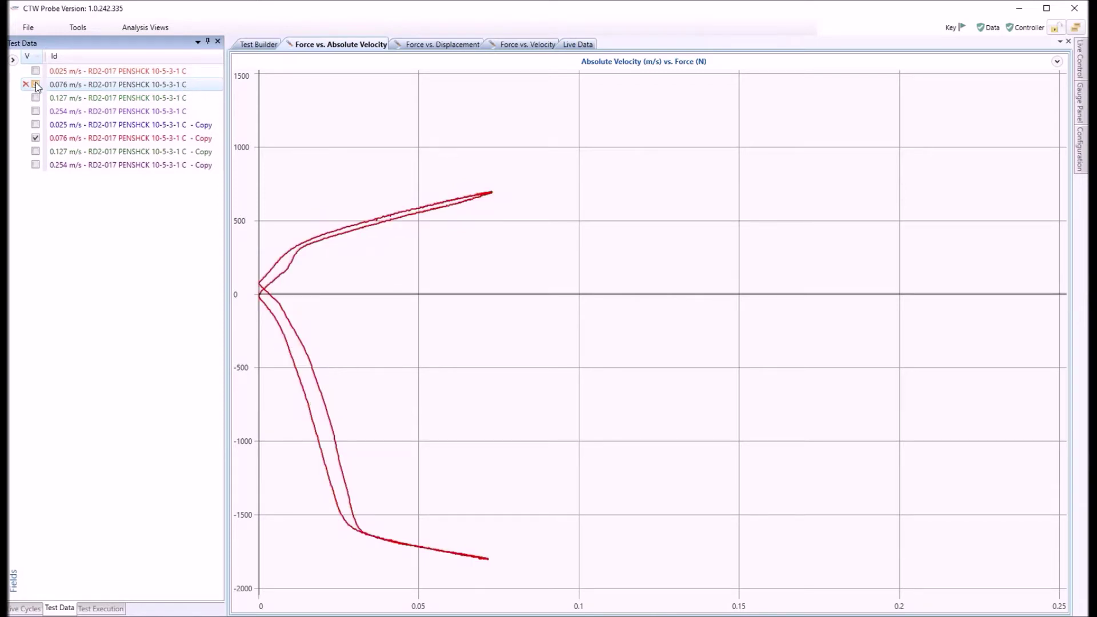
left_click(36, 137)
left_click(35, 164)
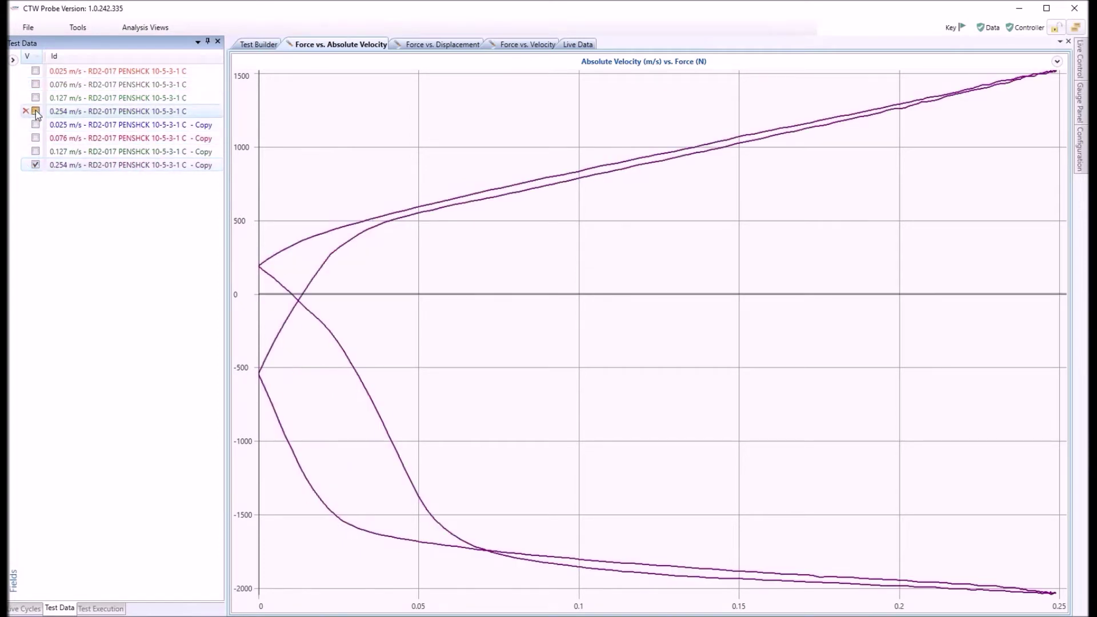
left_click(36, 111)
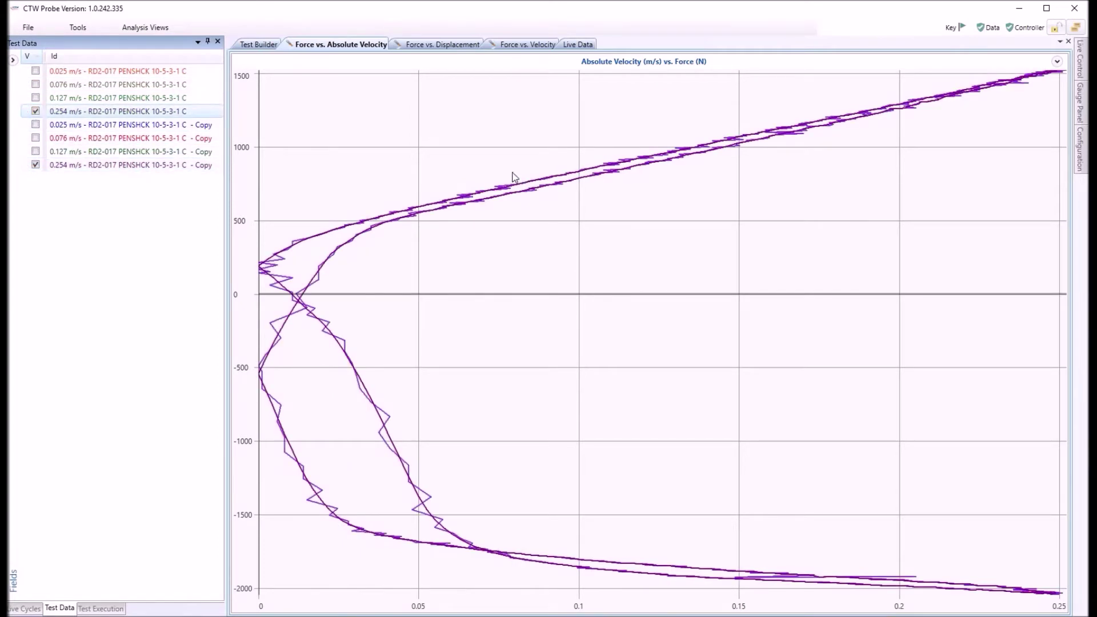
Step: Set the file filter of Channel 0 (Displacement) to Low Pass Filter and select its filter parameter for editing
left_click(1080, 147)
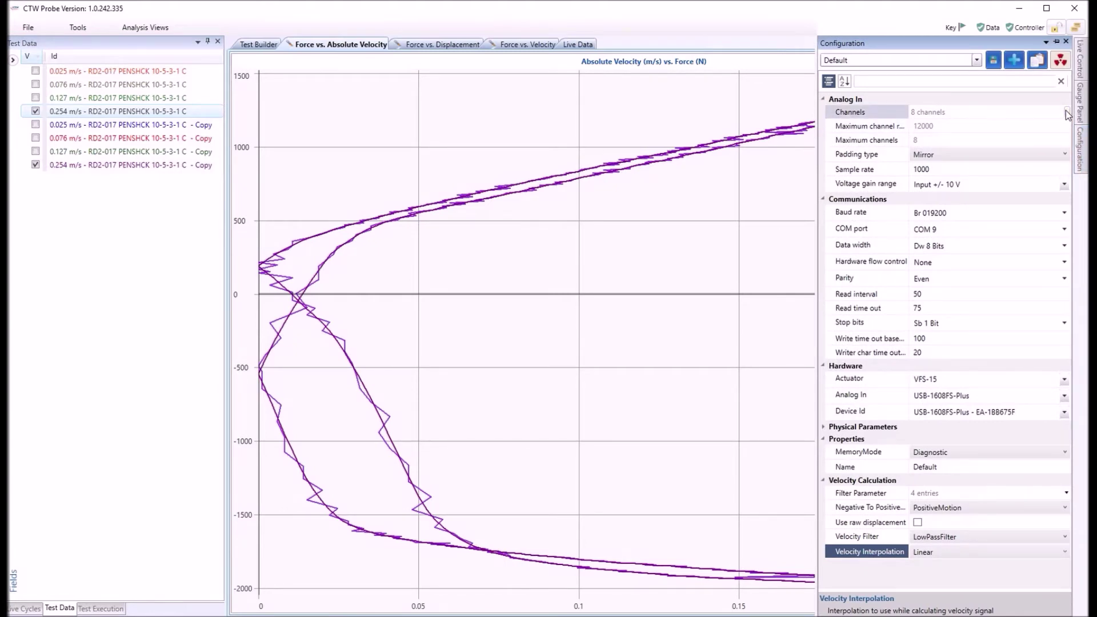
left_click(1066, 112)
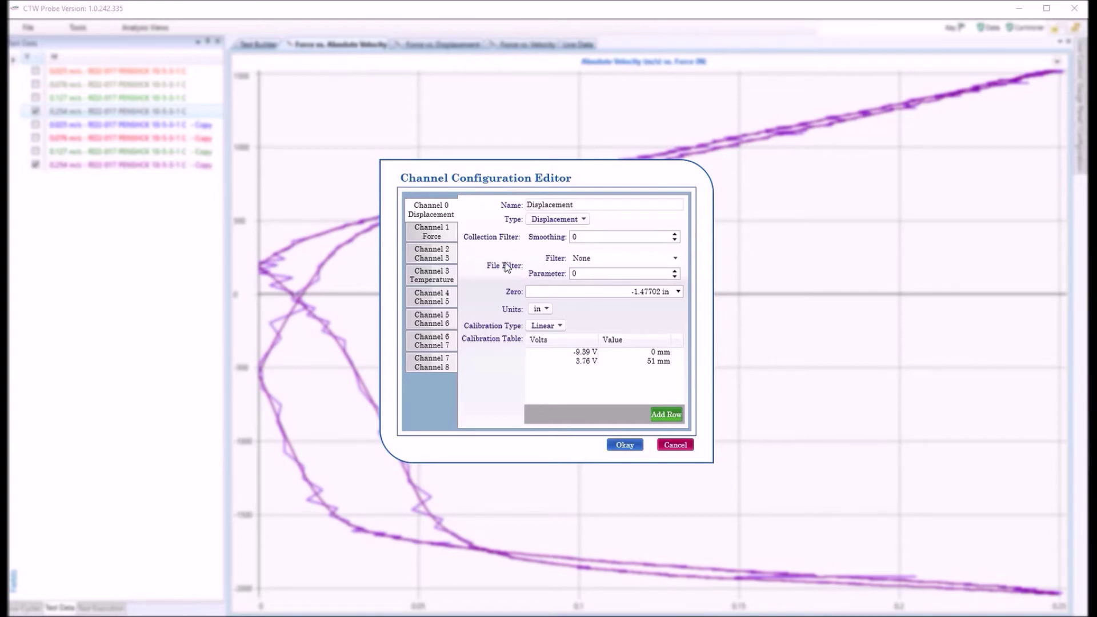
left_click(675, 260)
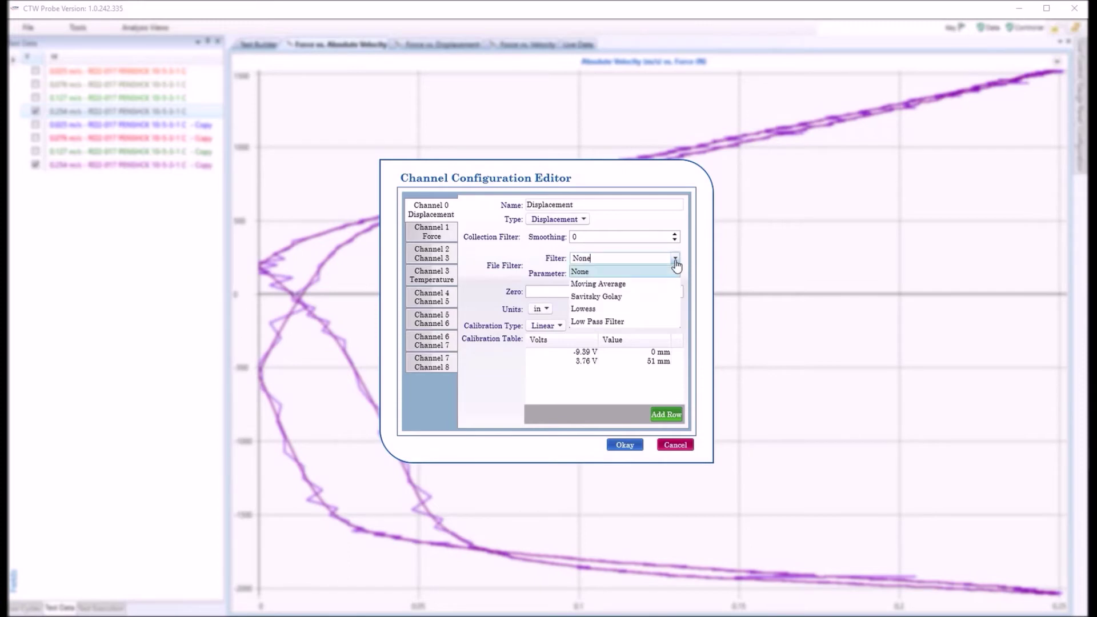
left_click(594, 321)
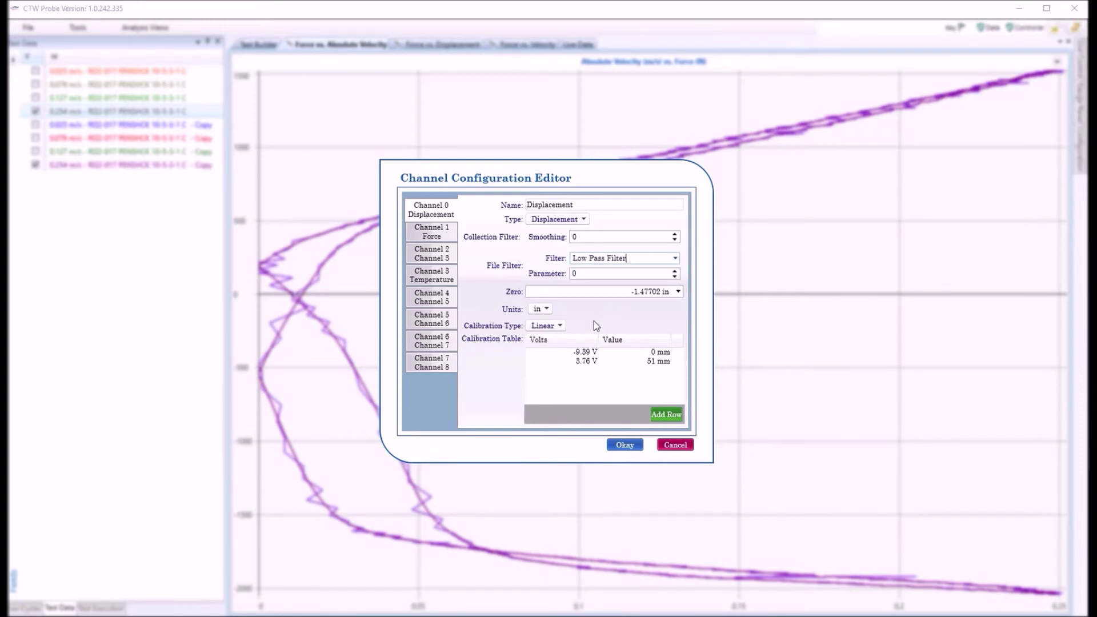
left_click(604, 274)
left_click_drag(604, 274, 553, 276)
Step: Set the file filter of Channel 1 (Force) to Low Pass Filter with parameter 60, and save the Default configuration
left_click(427, 234)
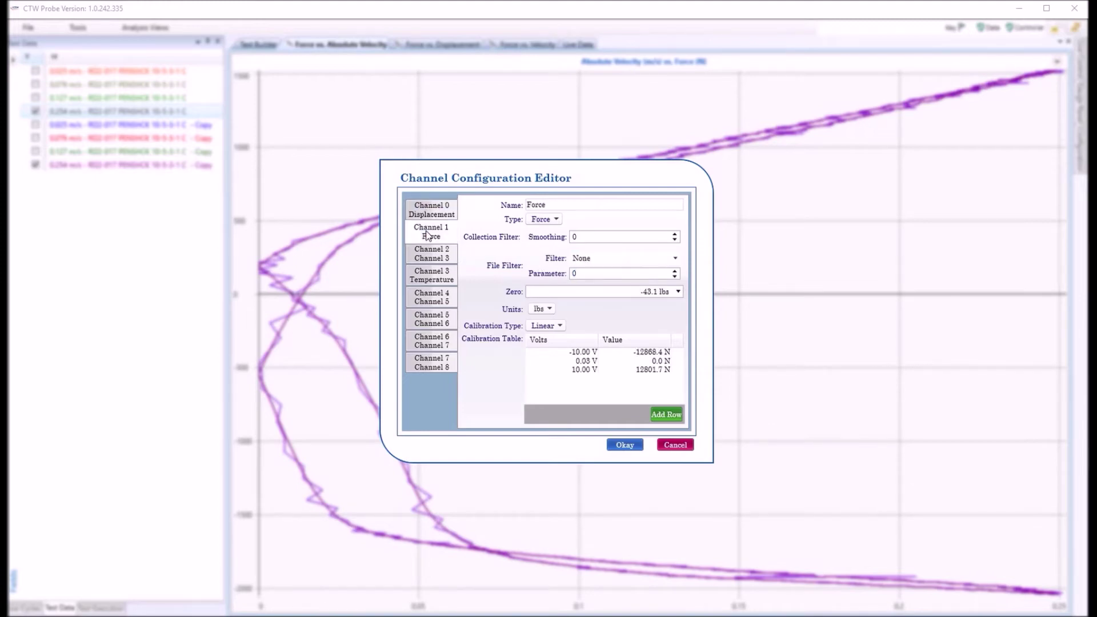
left_click(675, 260)
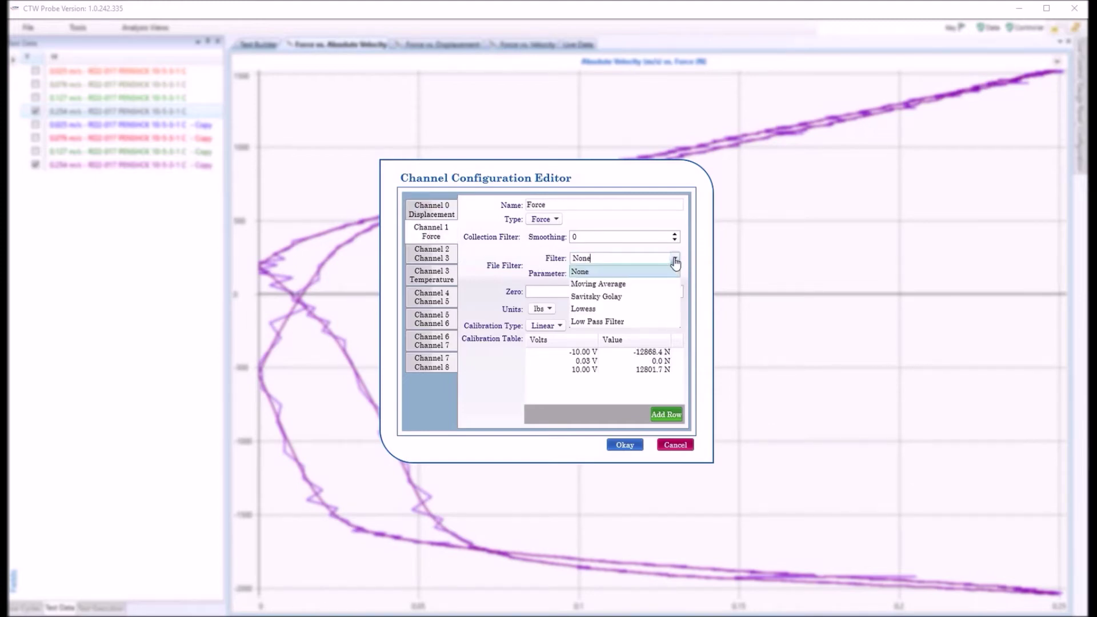
left_click(608, 321)
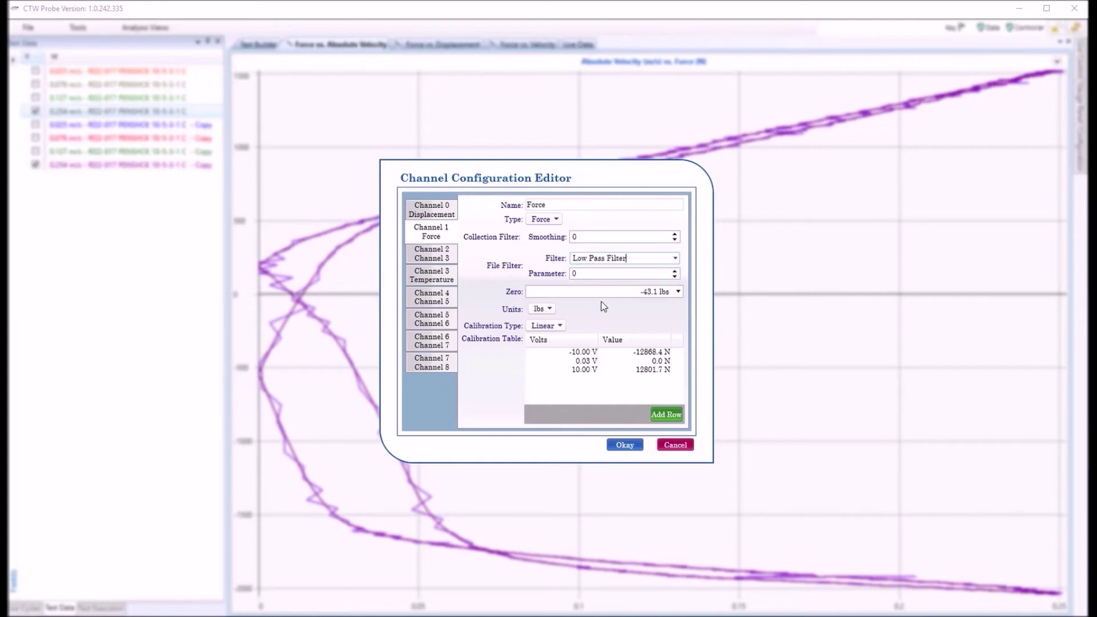
double_click(572, 274)
type("60")
left_click(638, 258)
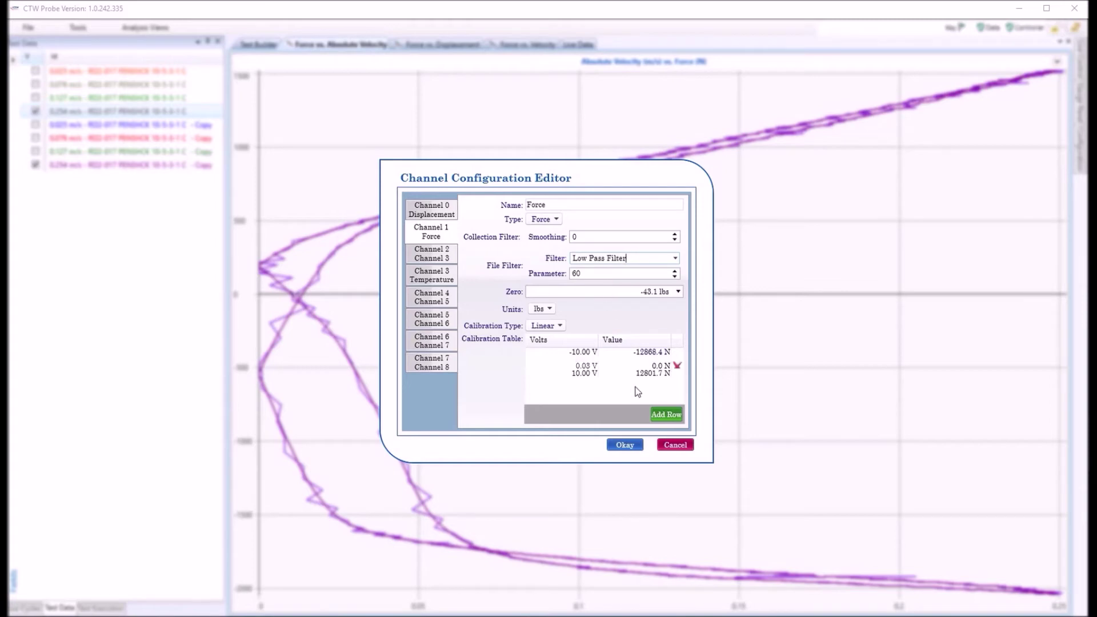
left_click(625, 445)
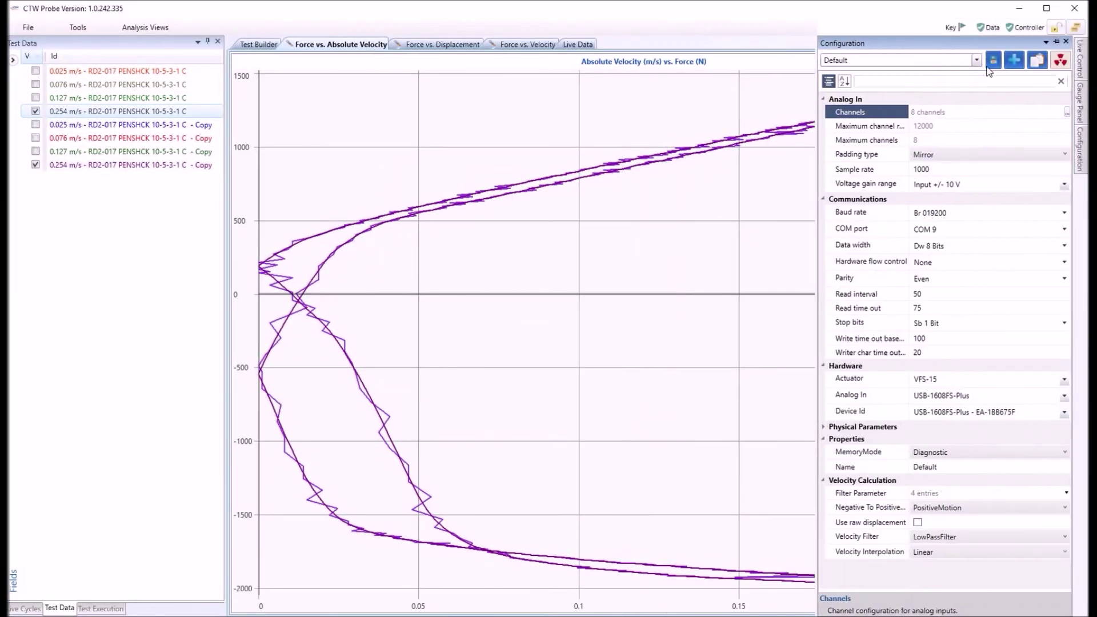
left_click(995, 64)
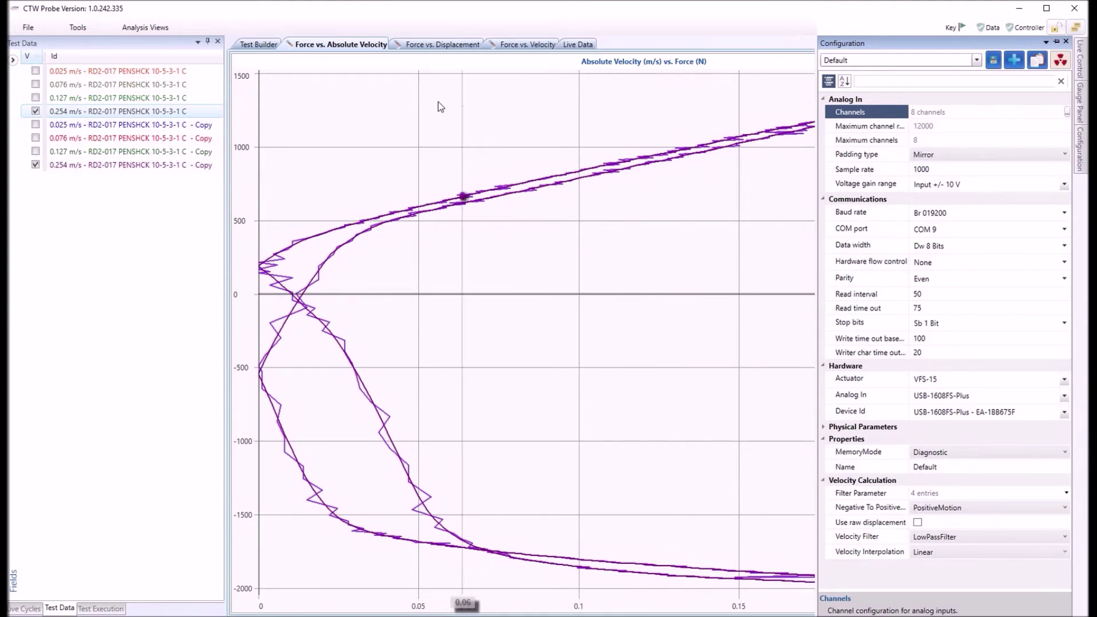
Step: Open the data file RD2-017 PENSHCK 10-5-3-1 C - Copy - Copy.dctw from the TTemp - CTW only folder
left_click(26, 28)
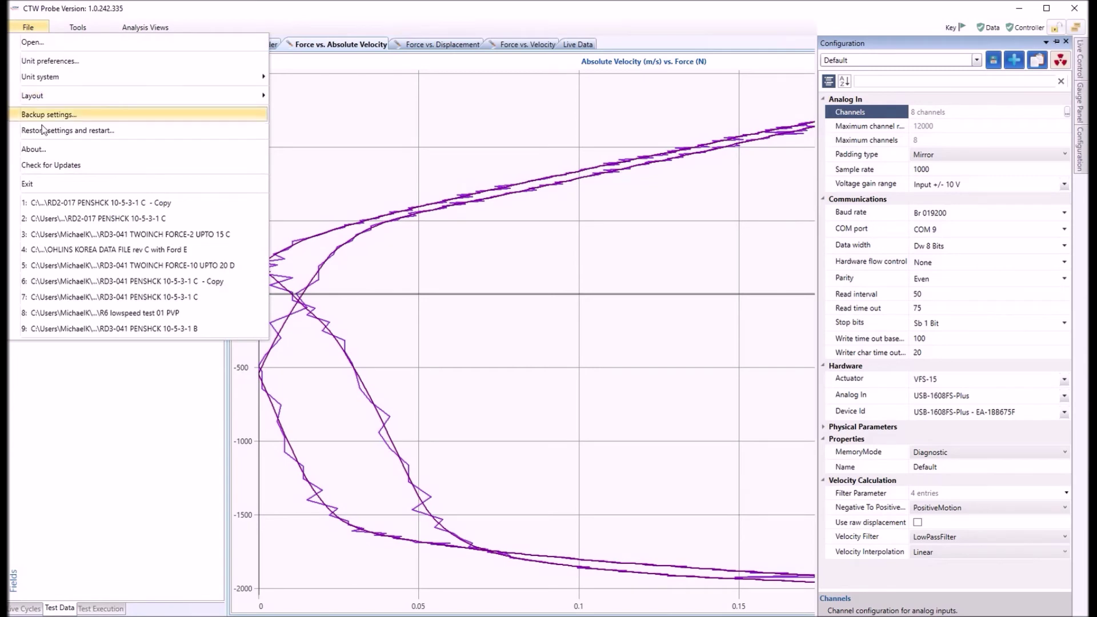
left_click(33, 42)
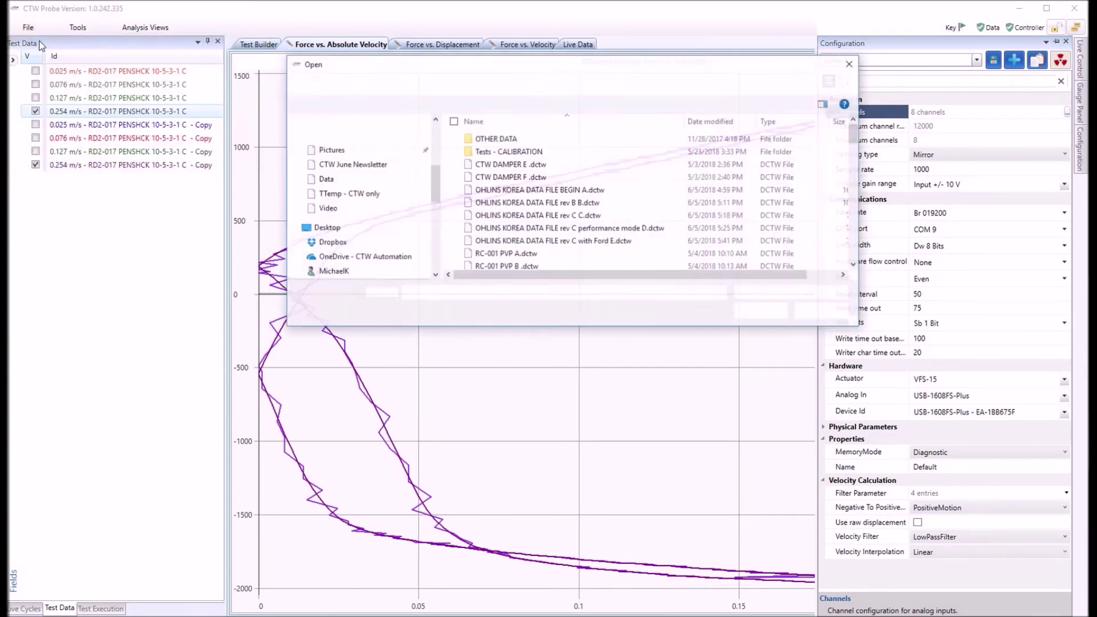
scroll(565, 194, "down", 3)
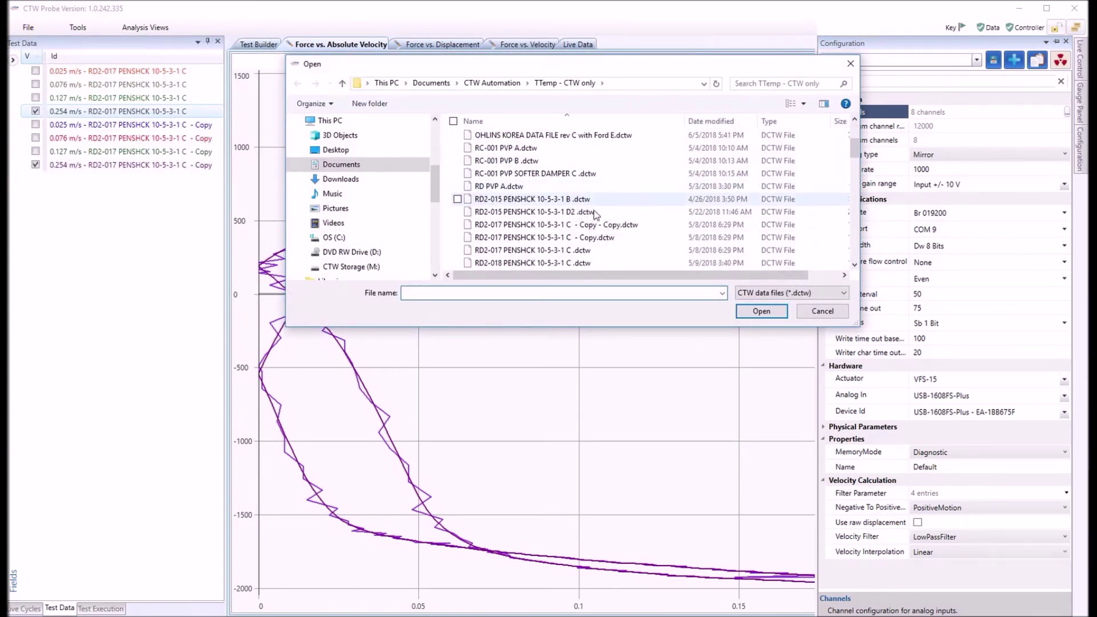
left_click(608, 227)
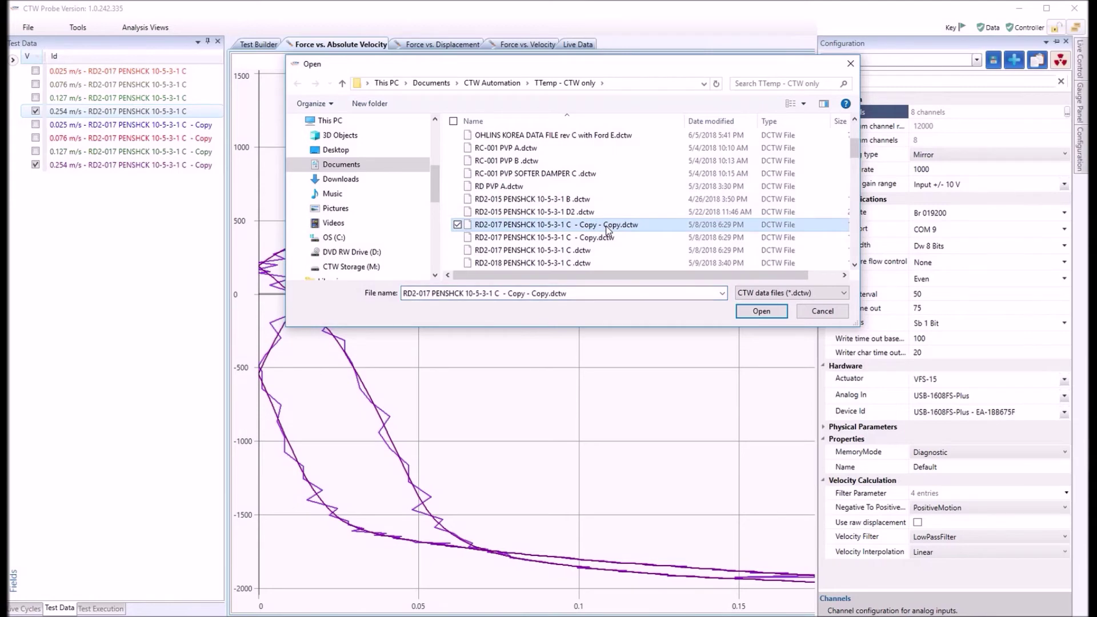
left_click(761, 312)
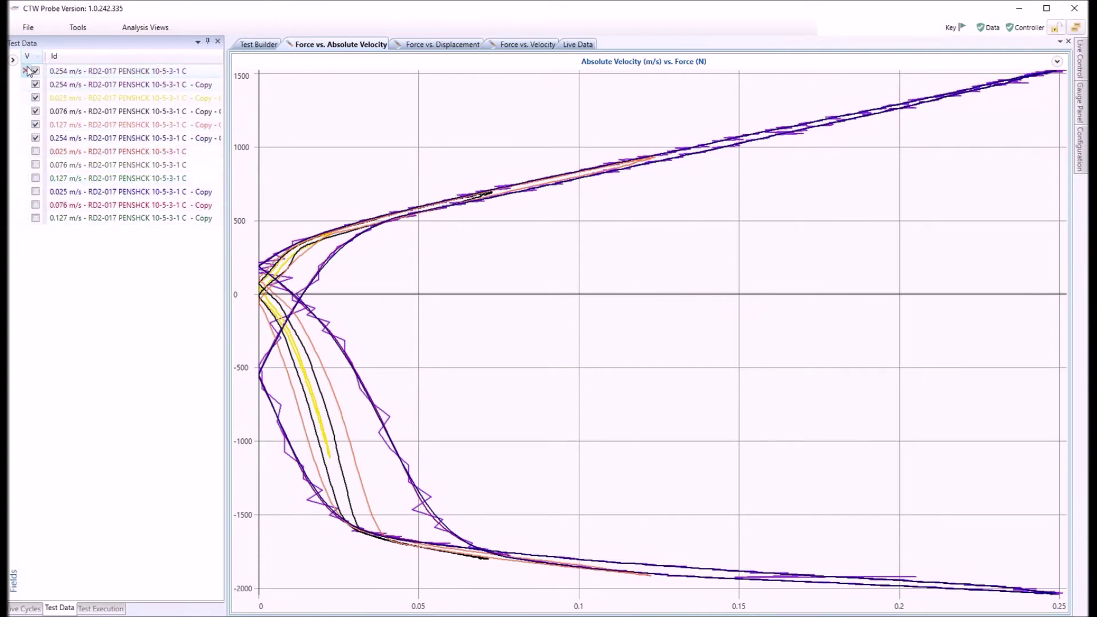
Step: Hide the 0.025, 0.076 and 0.127 m/s traces of the Copy - Copy file, and widen the test list to show full names
left_click(35, 98)
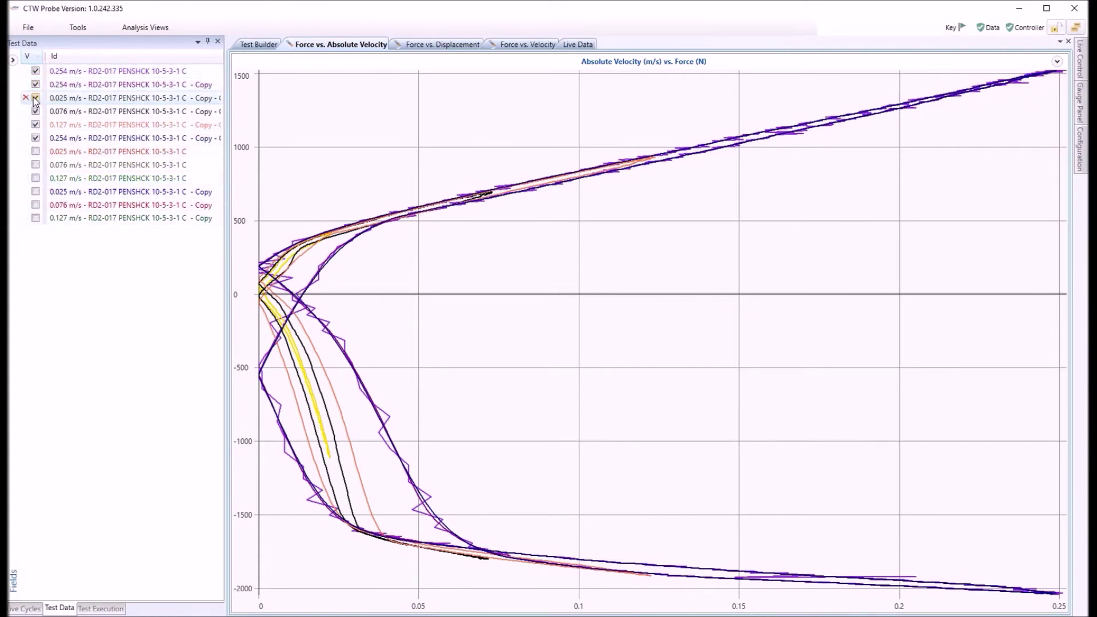
left_click(36, 111)
left_click(36, 123)
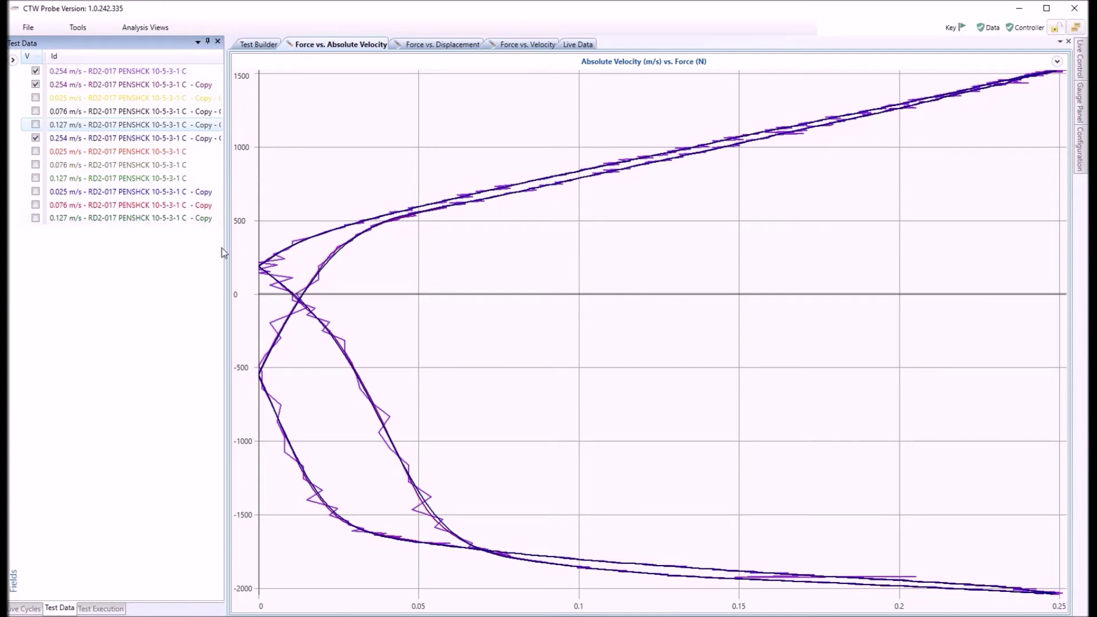
left_click_drag(226, 250, 251, 250)
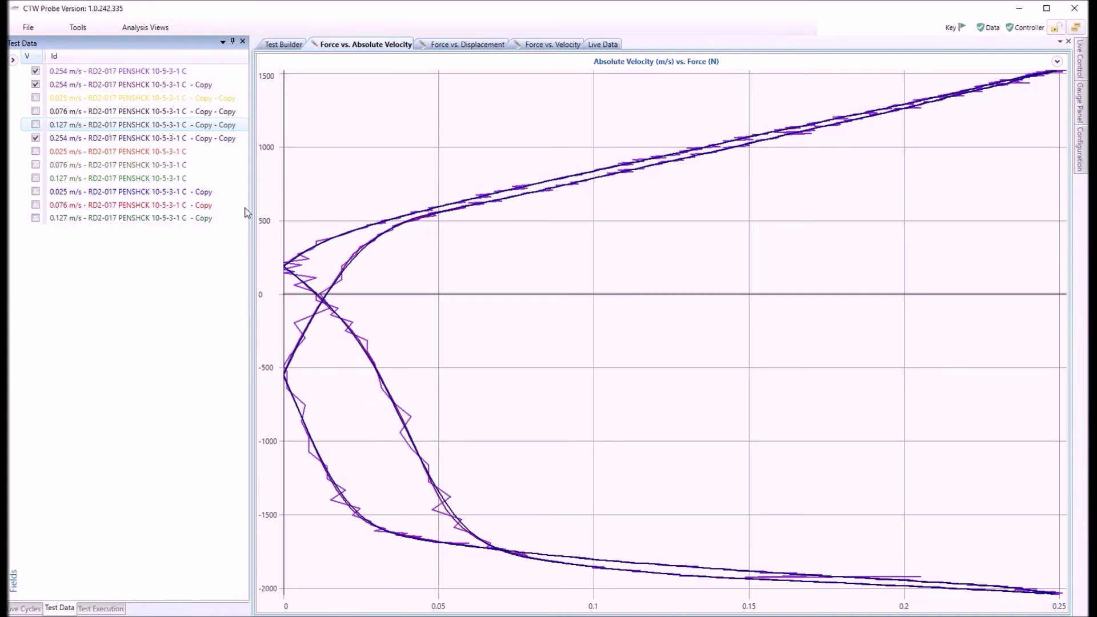
left_click(217, 137)
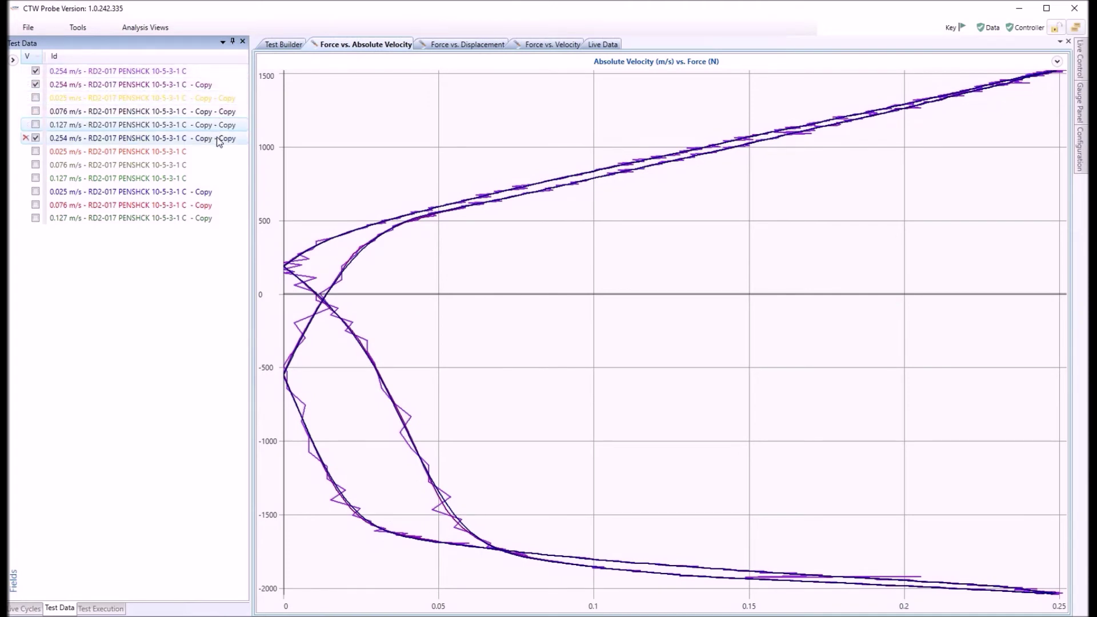
Step: Compare the three 0.254 m/s curves by toggling traces, and magnify the high-velocity end of the two filtered curves with the original hidden
left_click(36, 71)
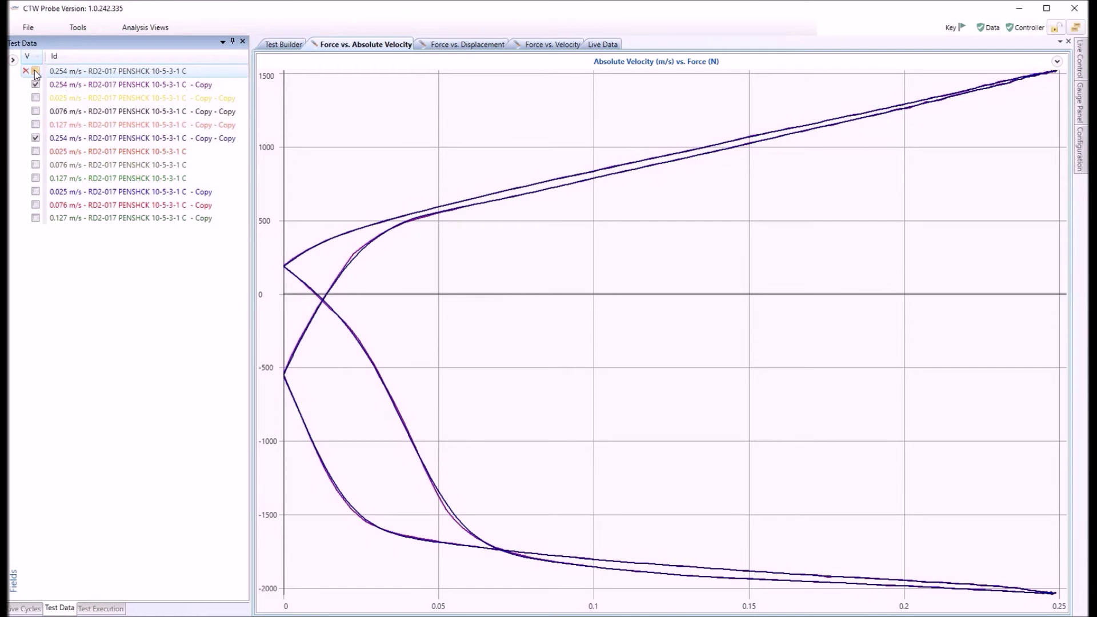
left_click(36, 71)
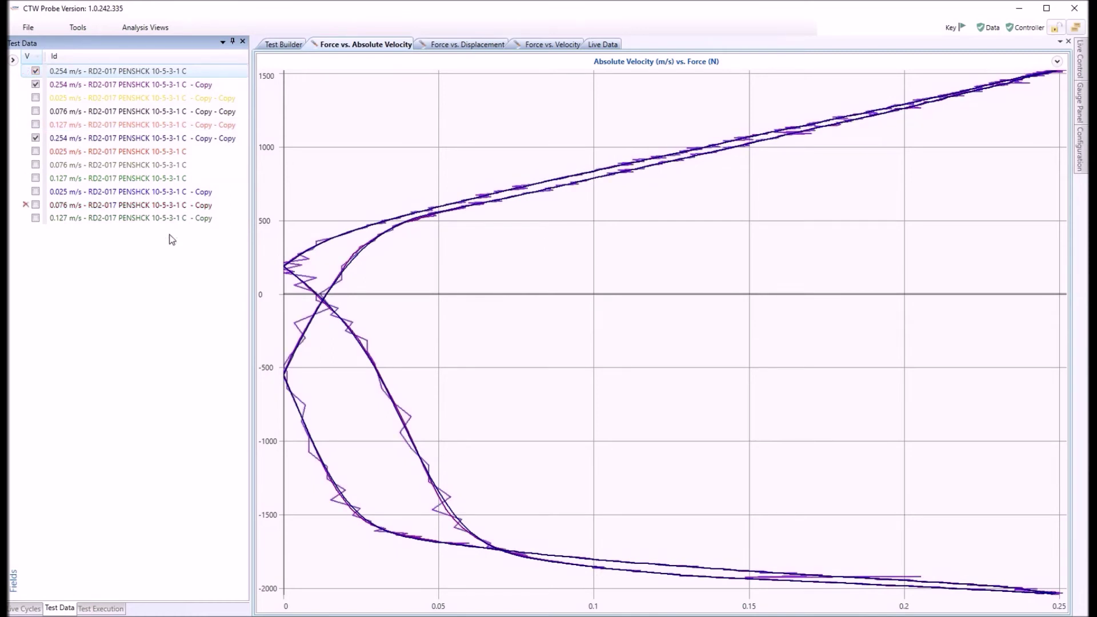
left_click(36, 83)
left_click(35, 83)
left_click(36, 72)
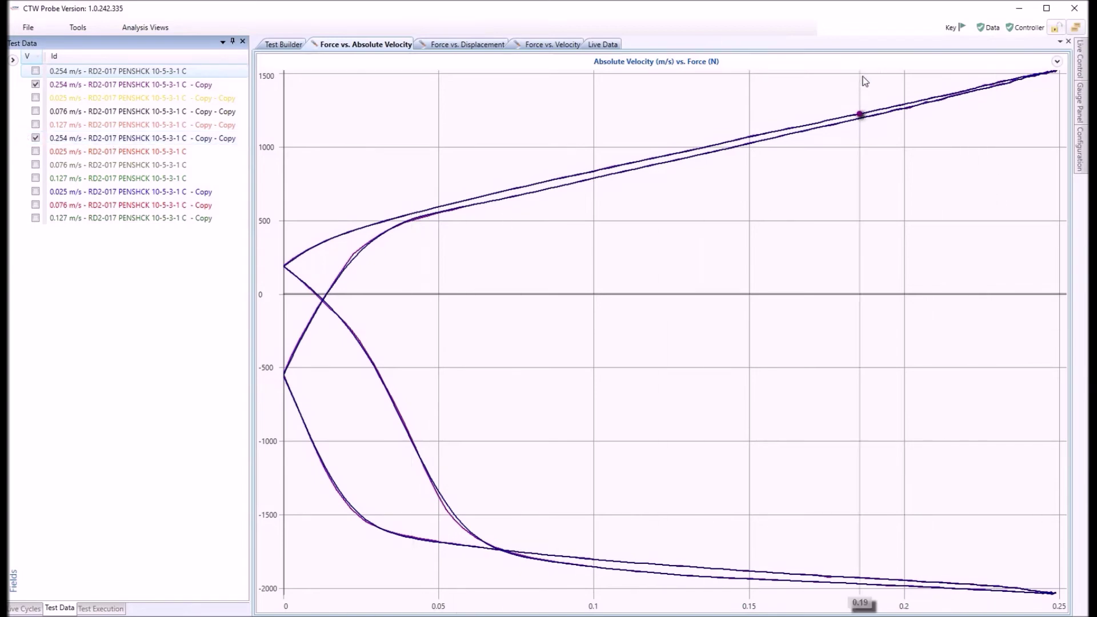
left_click_drag(882, 158, 1063, 44)
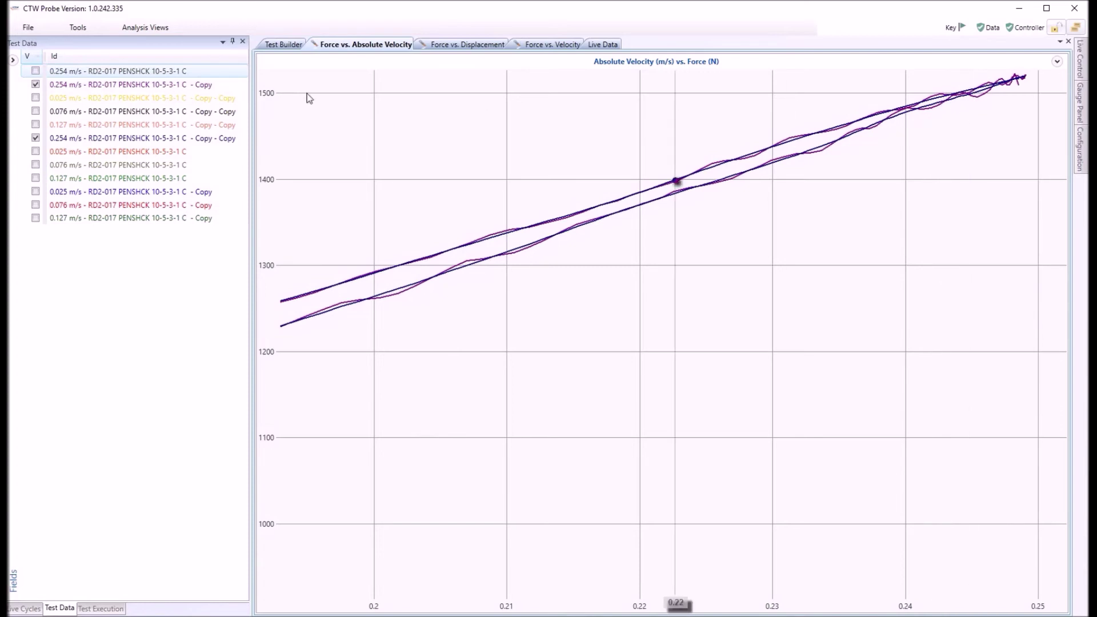
Step: Display only the 0.127 m/s traces of the original, Copy and Copy - Copy files, and remove the original 0.254 m/s run from the list
left_click(35, 85)
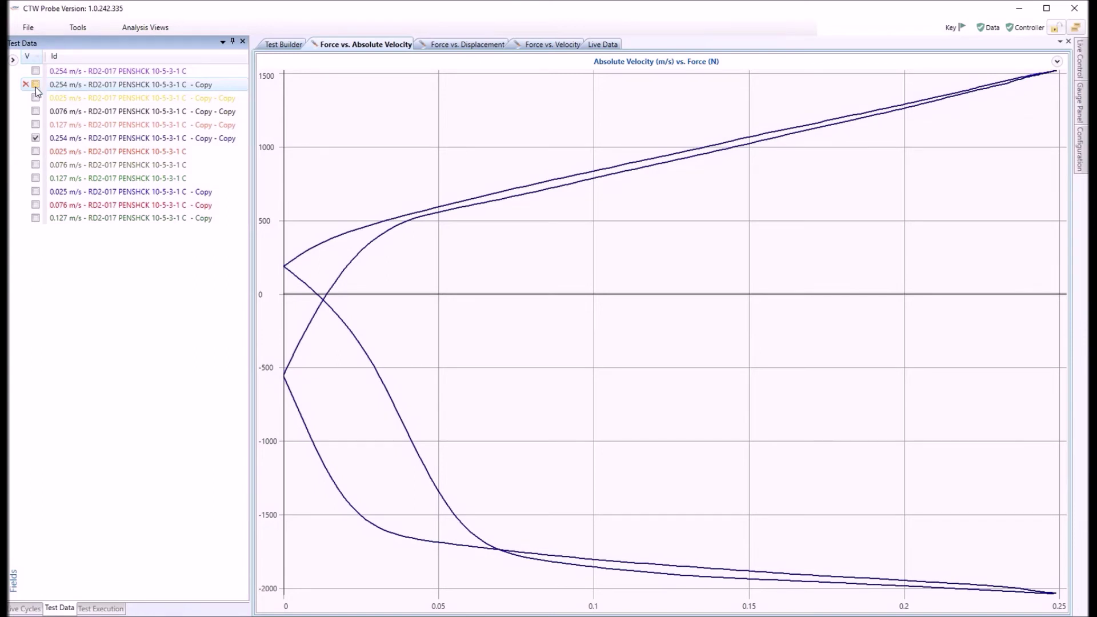
left_click(35, 124)
left_click(36, 138)
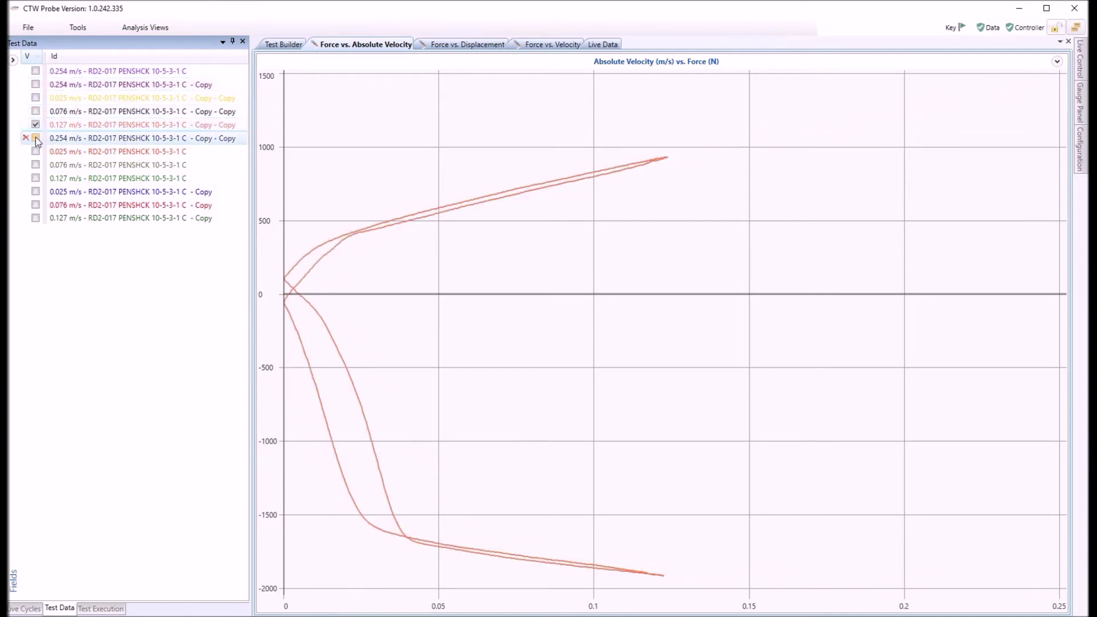
left_click(35, 178)
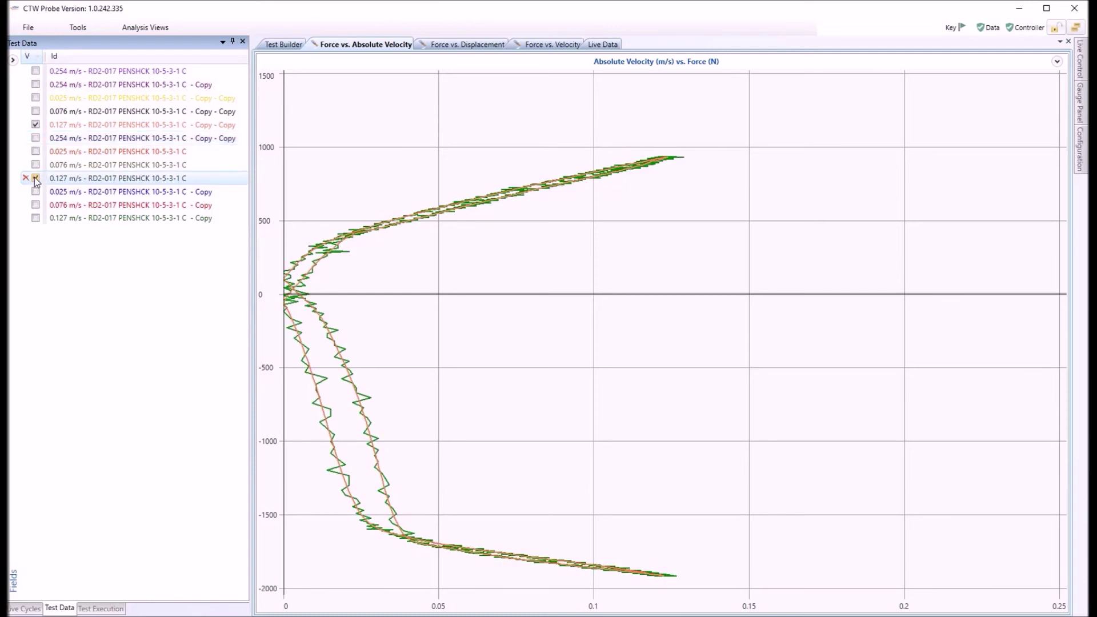
left_click(35, 218)
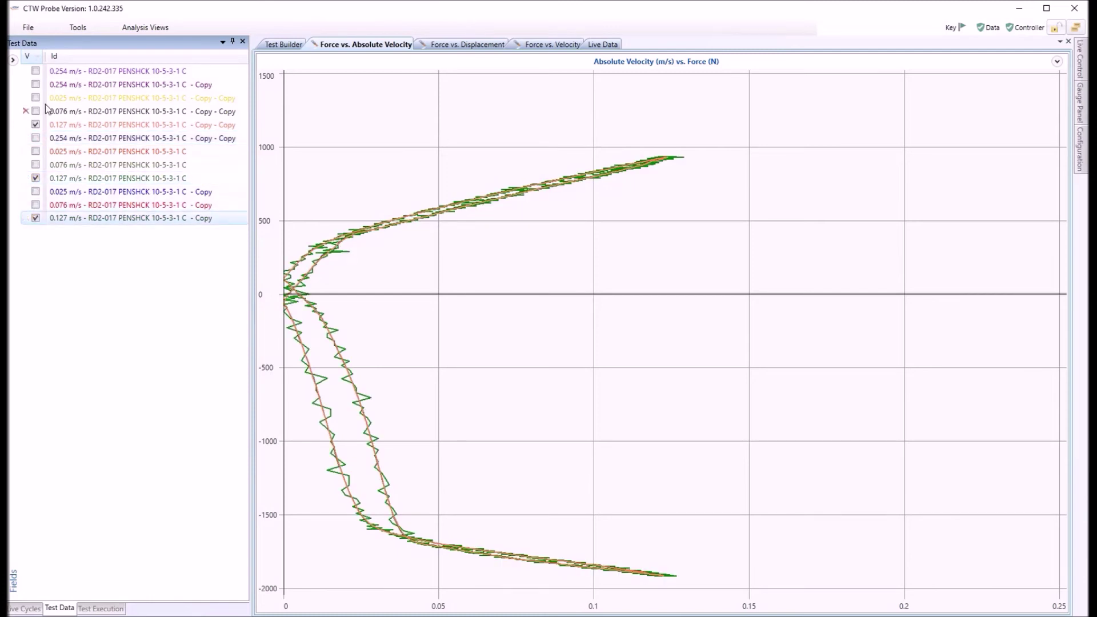
left_click(26, 71)
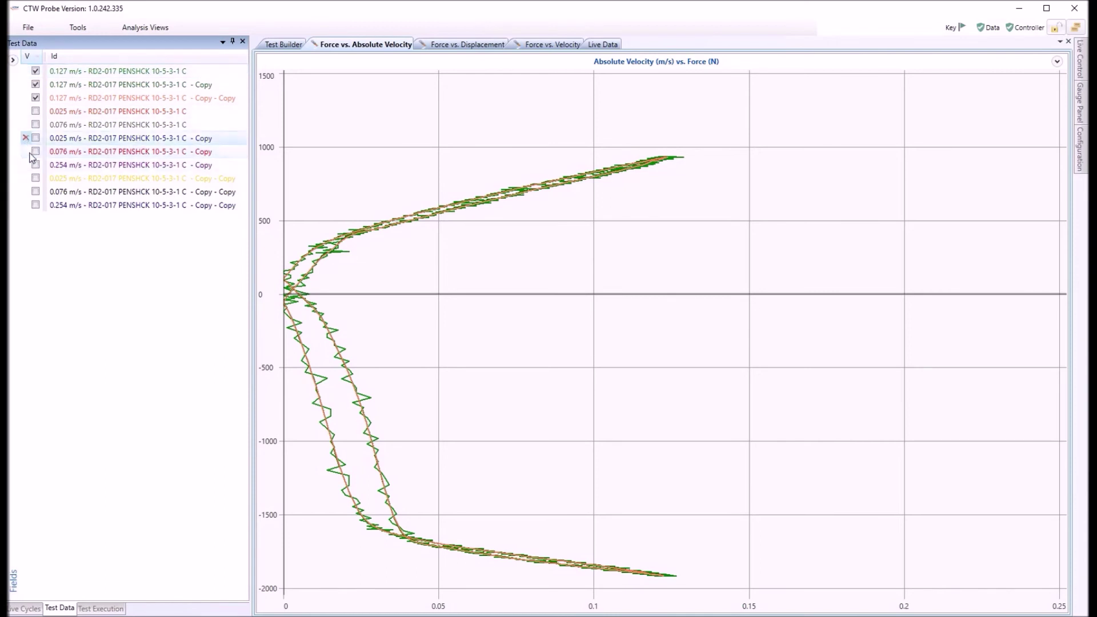
Step: Remove the 0.254 m/s runs of both copied files from the test list, and hide the original 0.127 m/s trace after comparing it
left_click(25, 203)
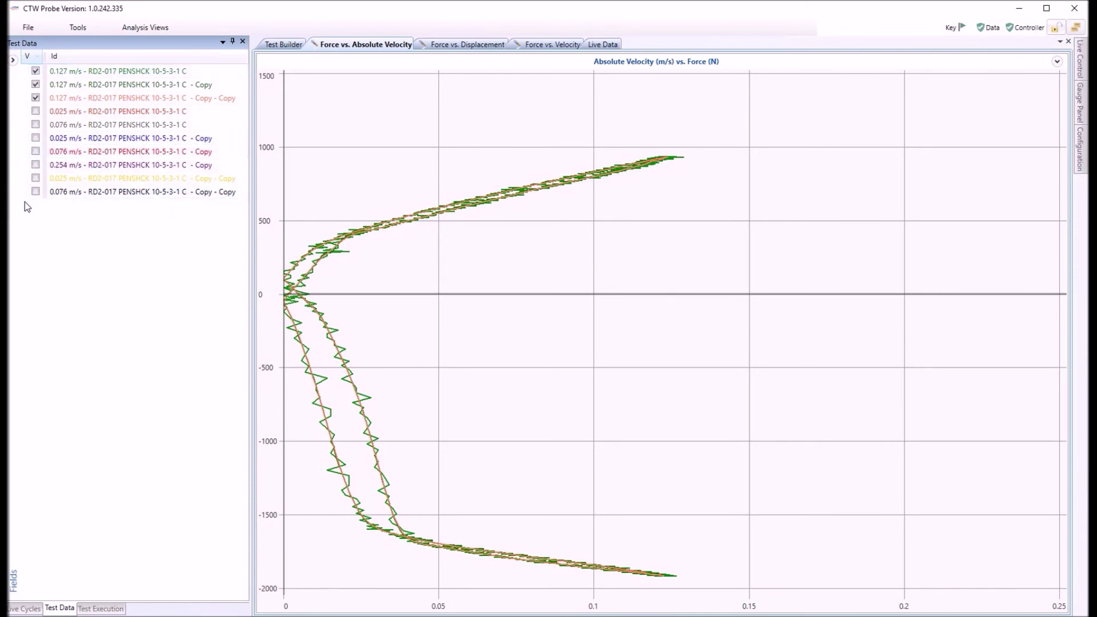
left_click(26, 163)
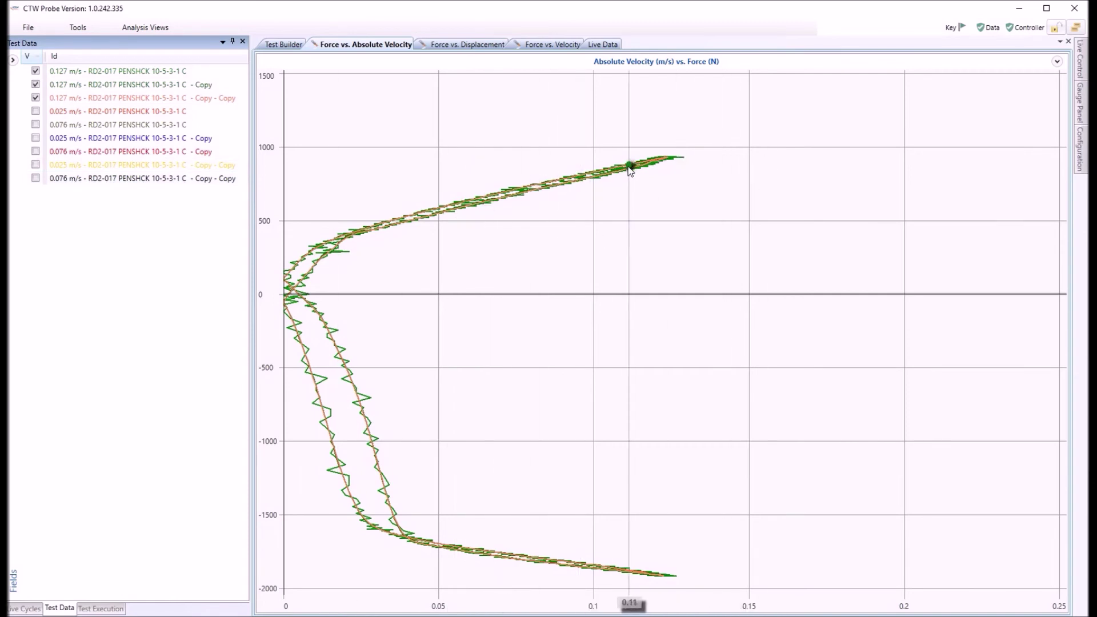
left_click(35, 71)
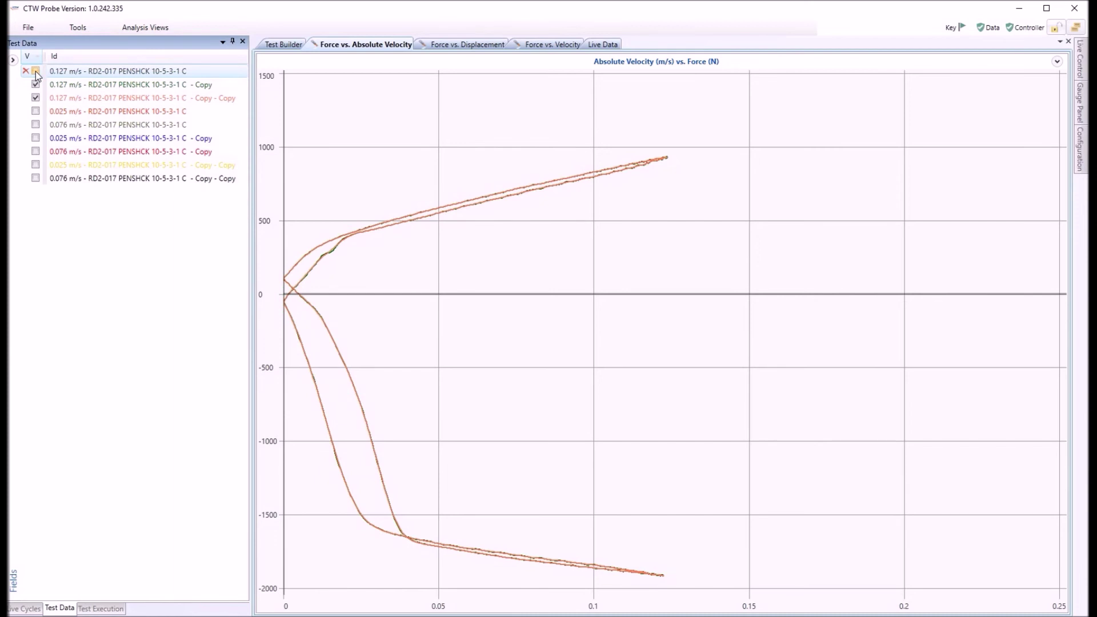
left_click(36, 71)
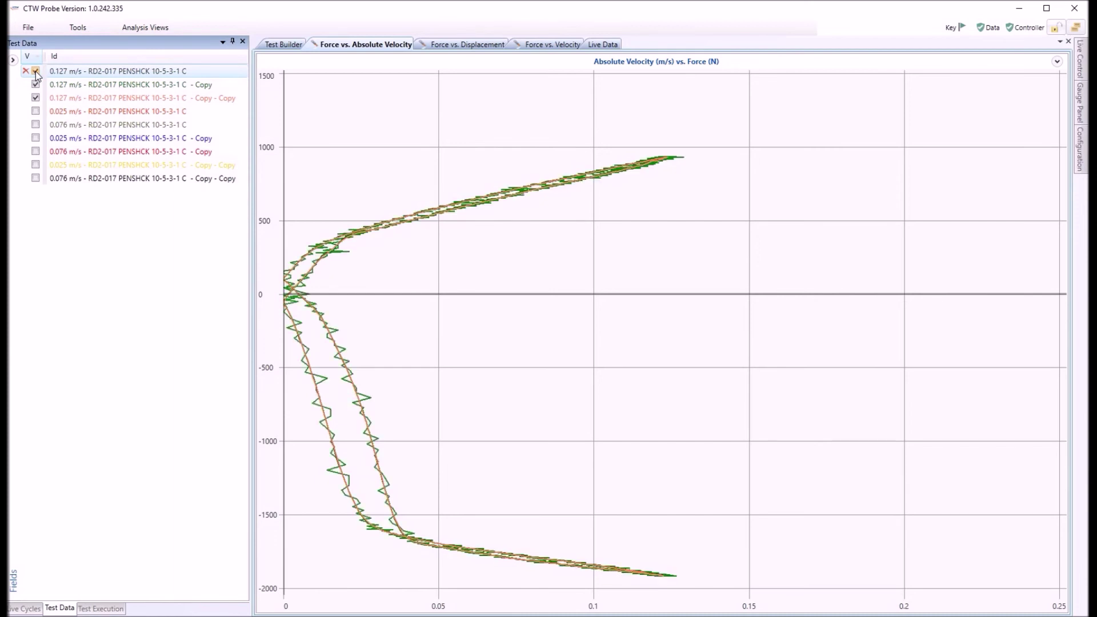
left_click(35, 71)
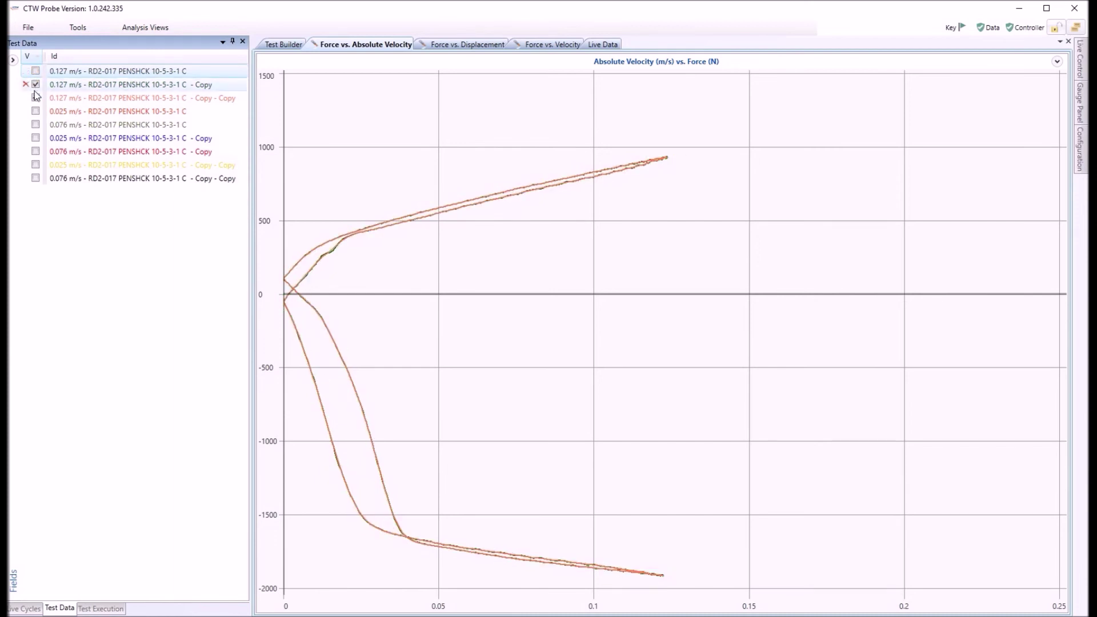
Step: Compare the two filtered 0.127 m/s curves by toggling the Copy - Copy trace and magnifying their positive-force, high-velocity end before restoring the full plot
left_click(35, 97)
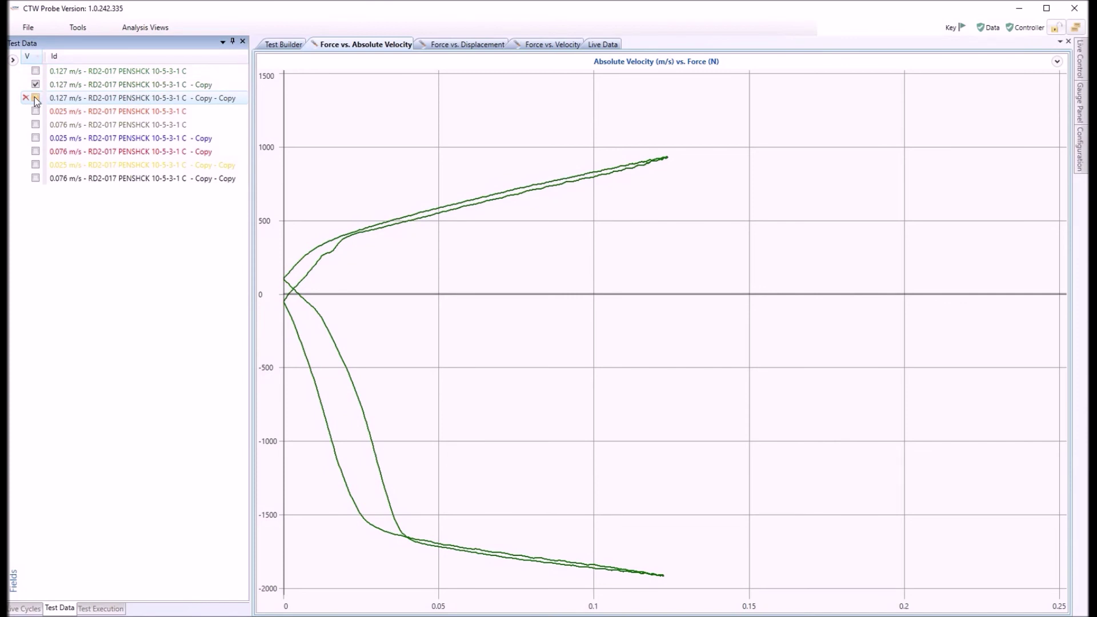
left_click(36, 99)
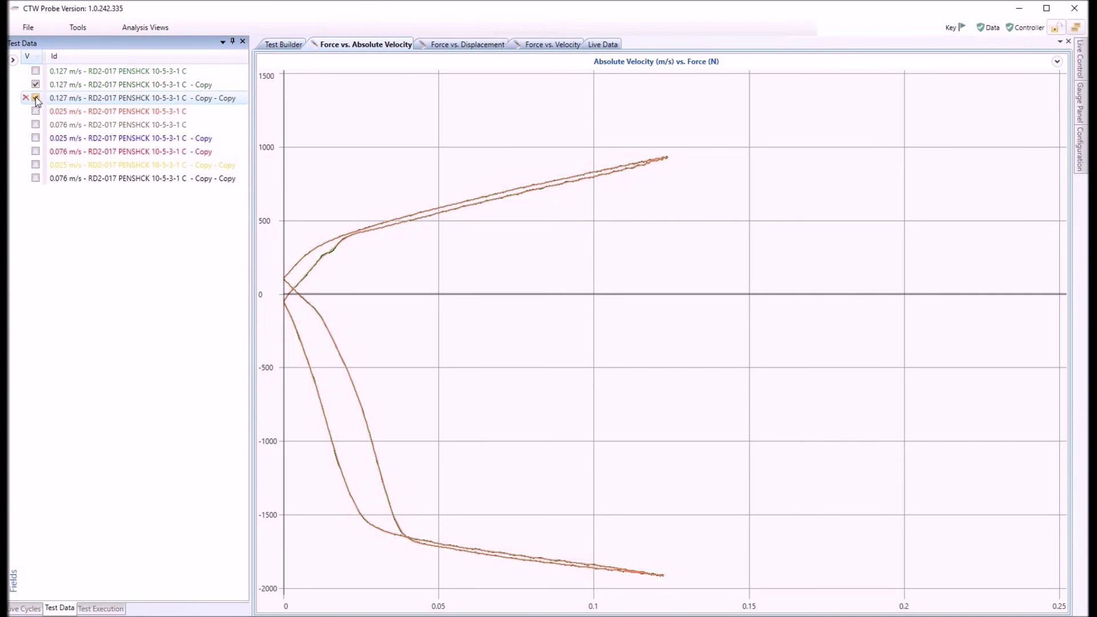
left_click_drag(474, 131, 690, 237)
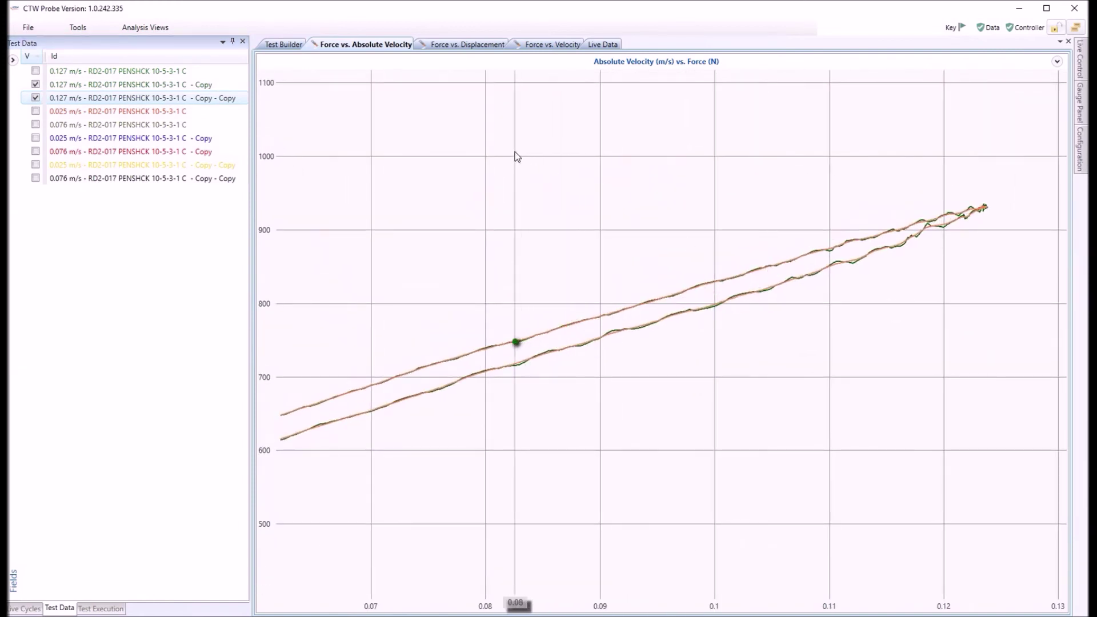
mouse_move(513, 155)
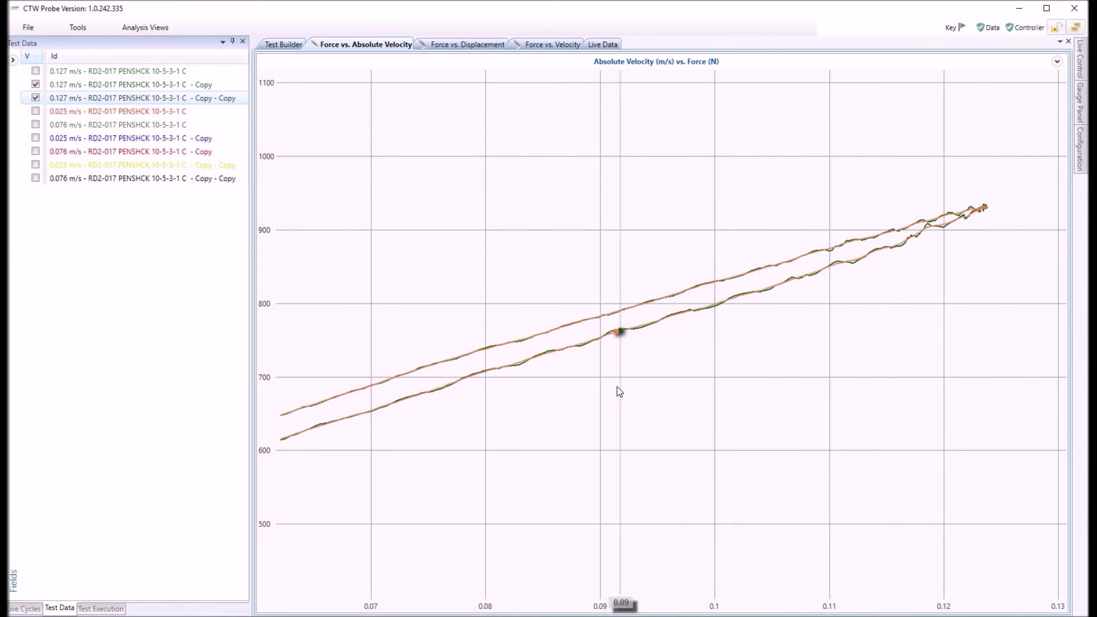
double_click(562, 379)
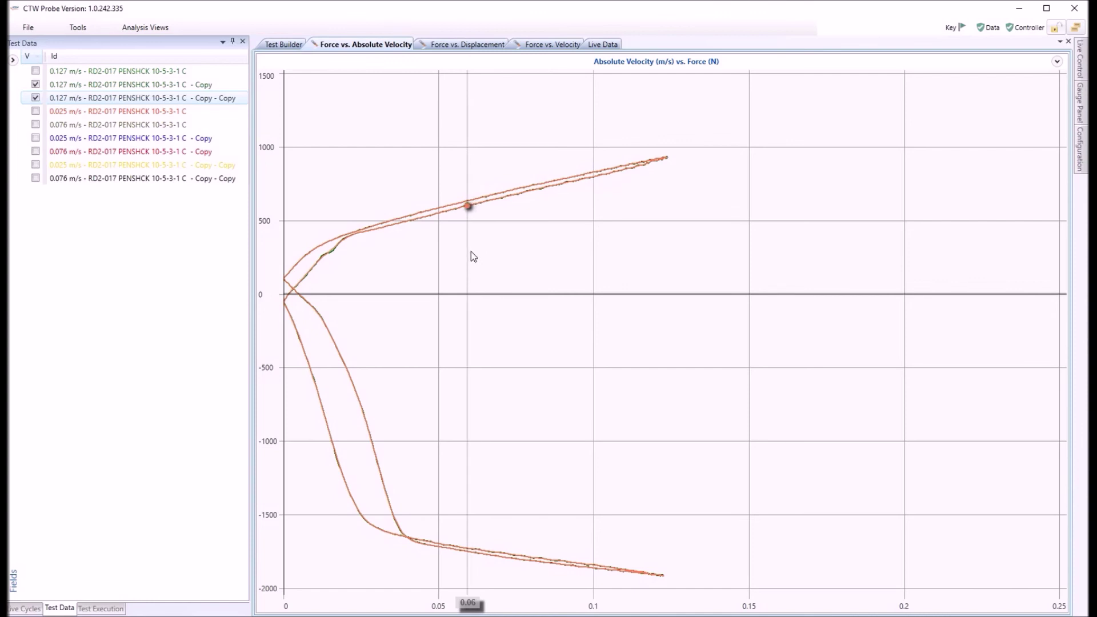
Step: Review the Displacement channel's file filter settings in the Channel Configuration Editor and accept them
mouse_move(471, 253)
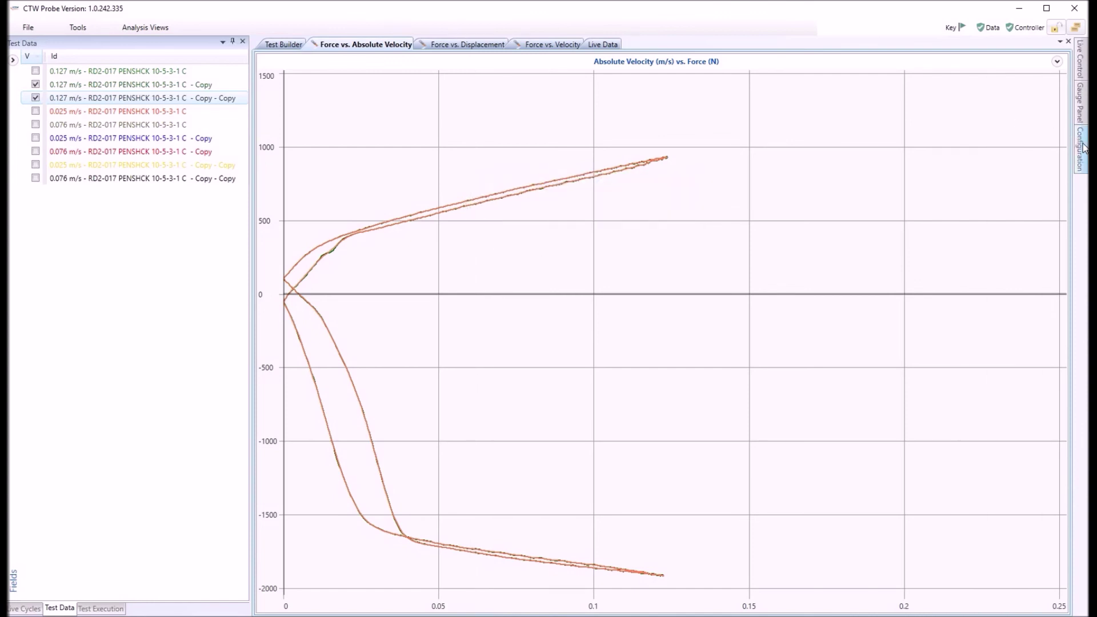
mouse_move(1083, 147)
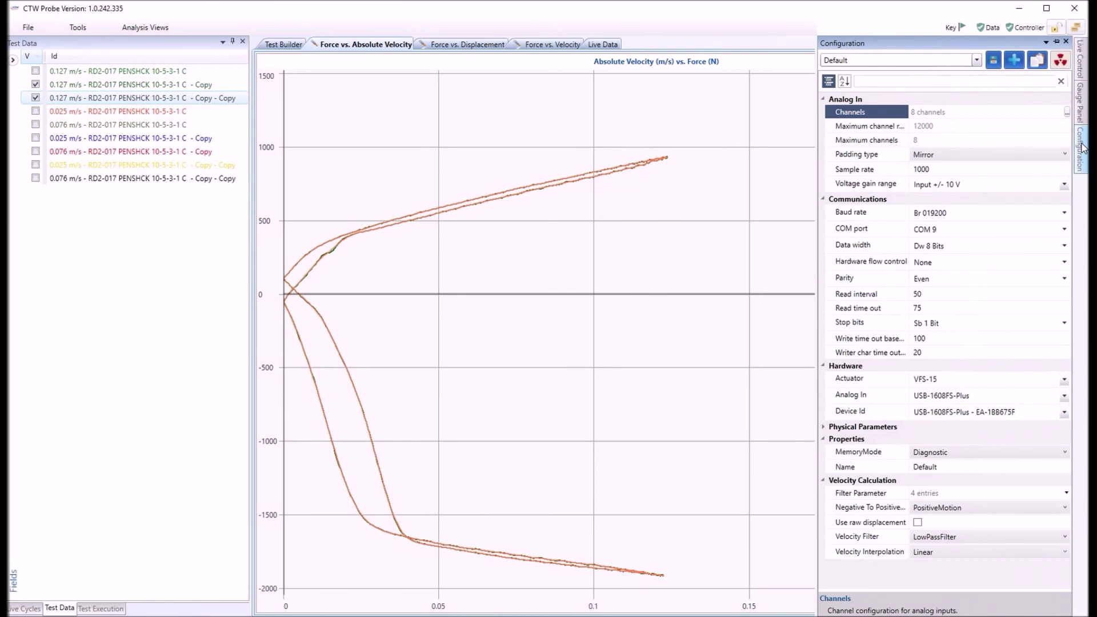
left_click(1067, 111)
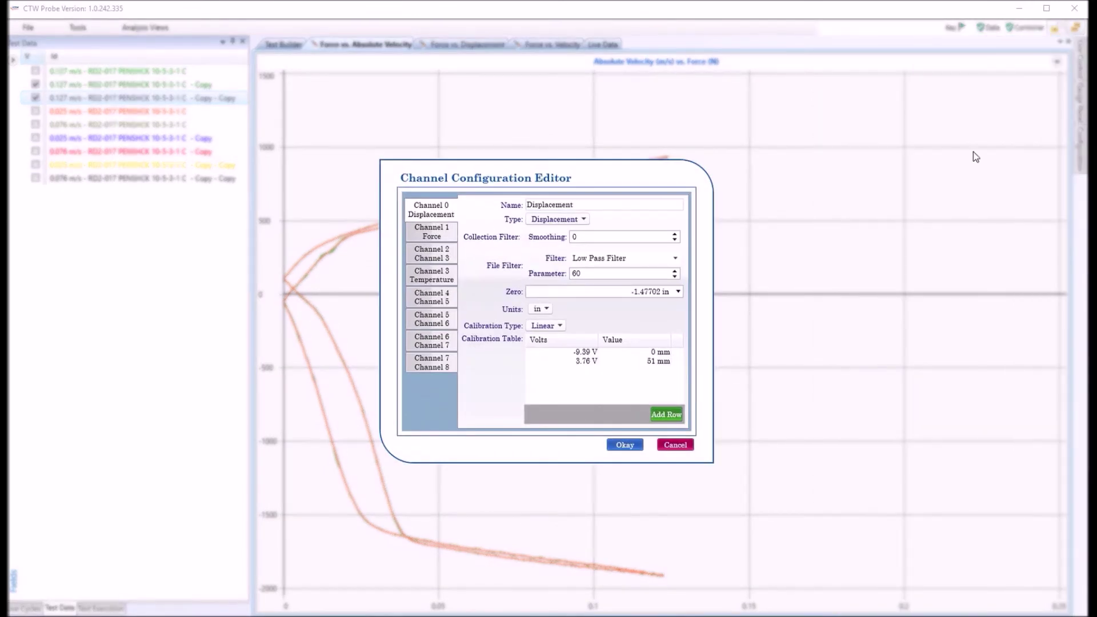
left_click(625, 445)
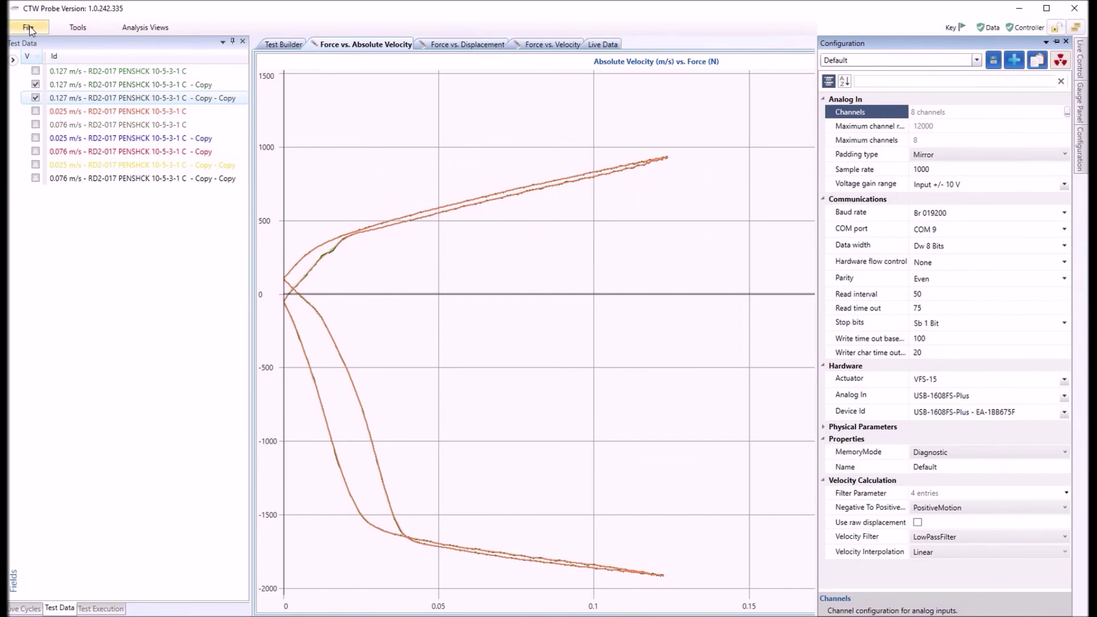
Step: Back up the settings as a CTW zip file in the CTW Automation folder, adding RD3-041 before CTW 06-07-2018 in the file name
left_click(27, 28)
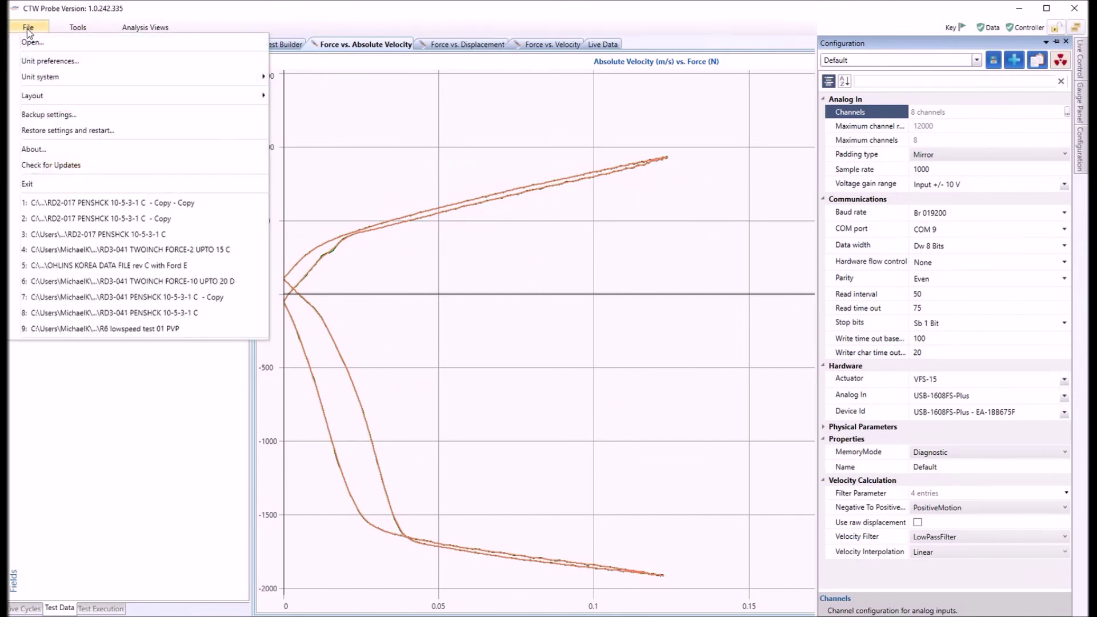
left_click(37, 113)
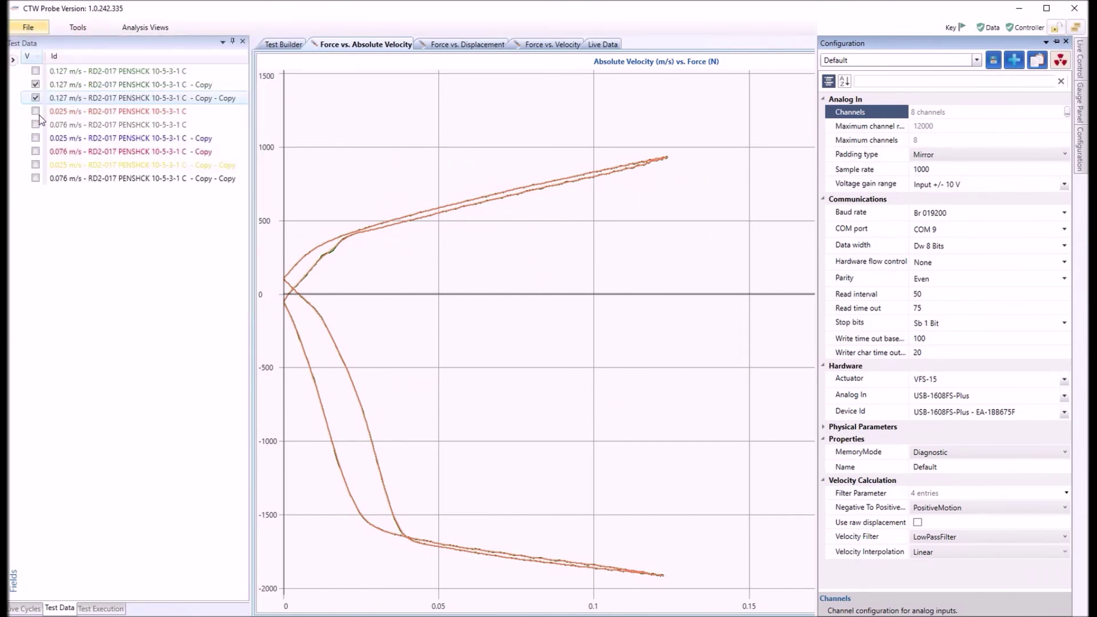
left_click(370, 269)
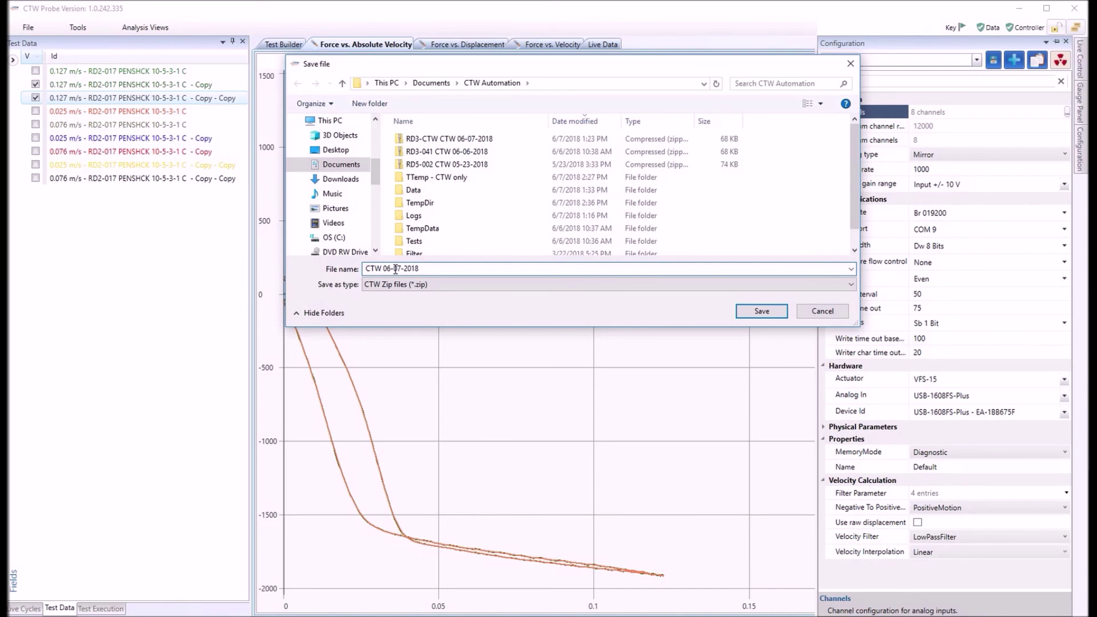
key("Home")
type("RD3-041")
left_click(762, 311)
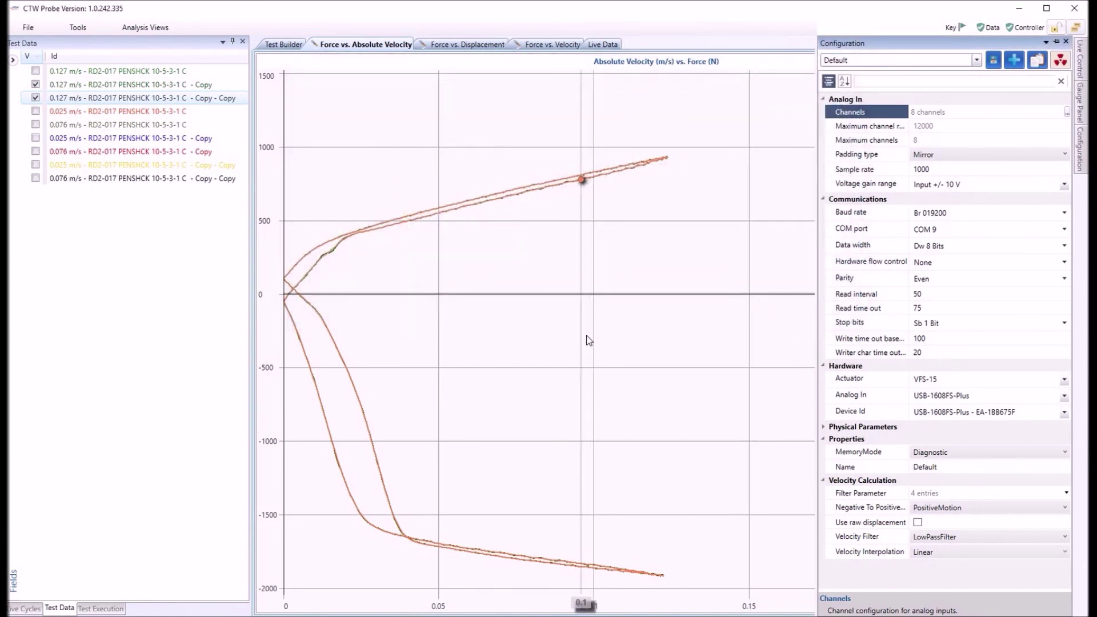